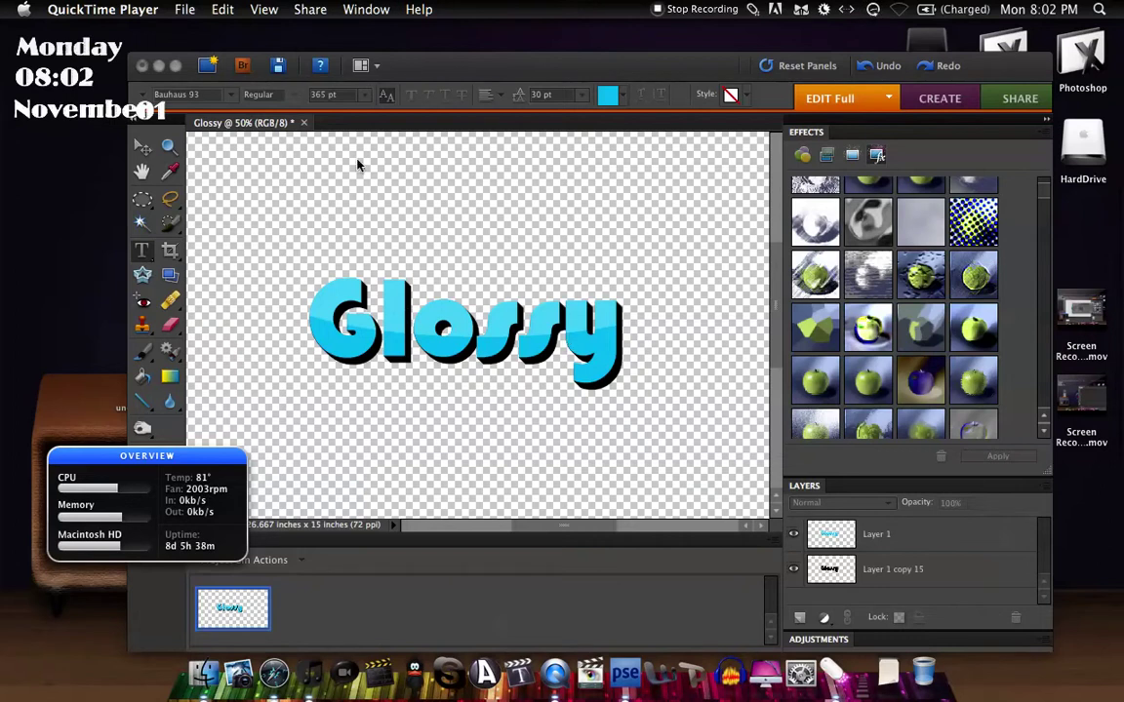
# Start a new blank file from File > New > Blank File.
pyautogui.click(206, 66)
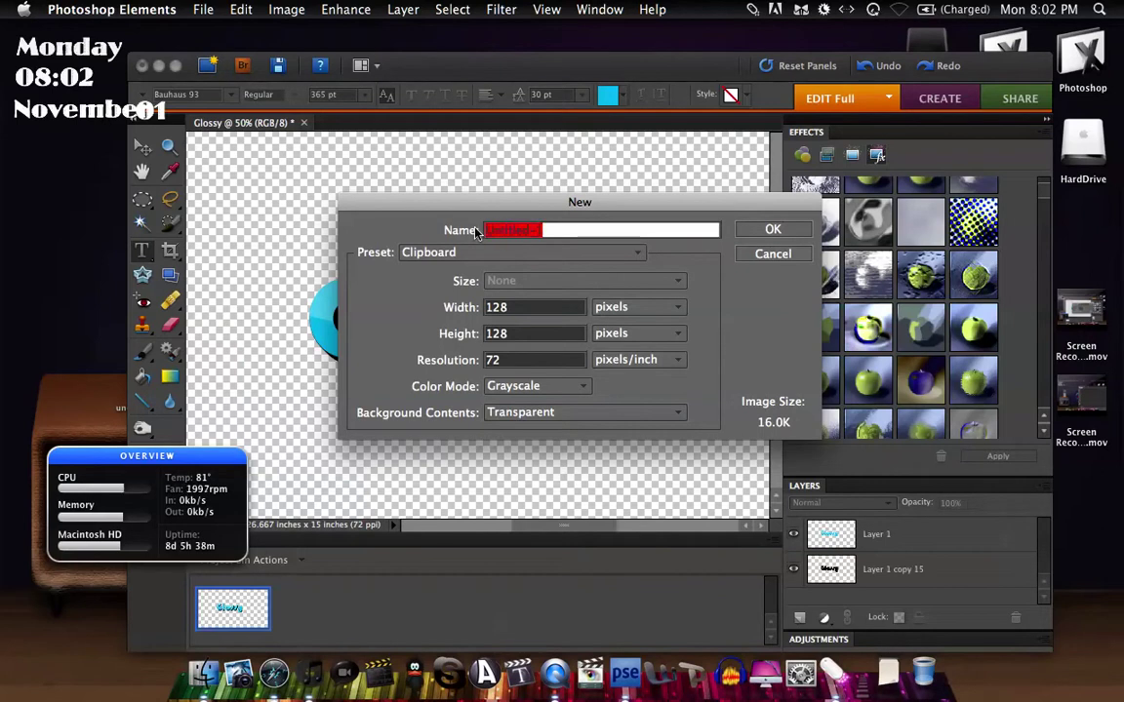
# Make the Glossy document 1920 × 1080 px, RGB Color, with a Transparent background.
pyautogui.write('Cl')
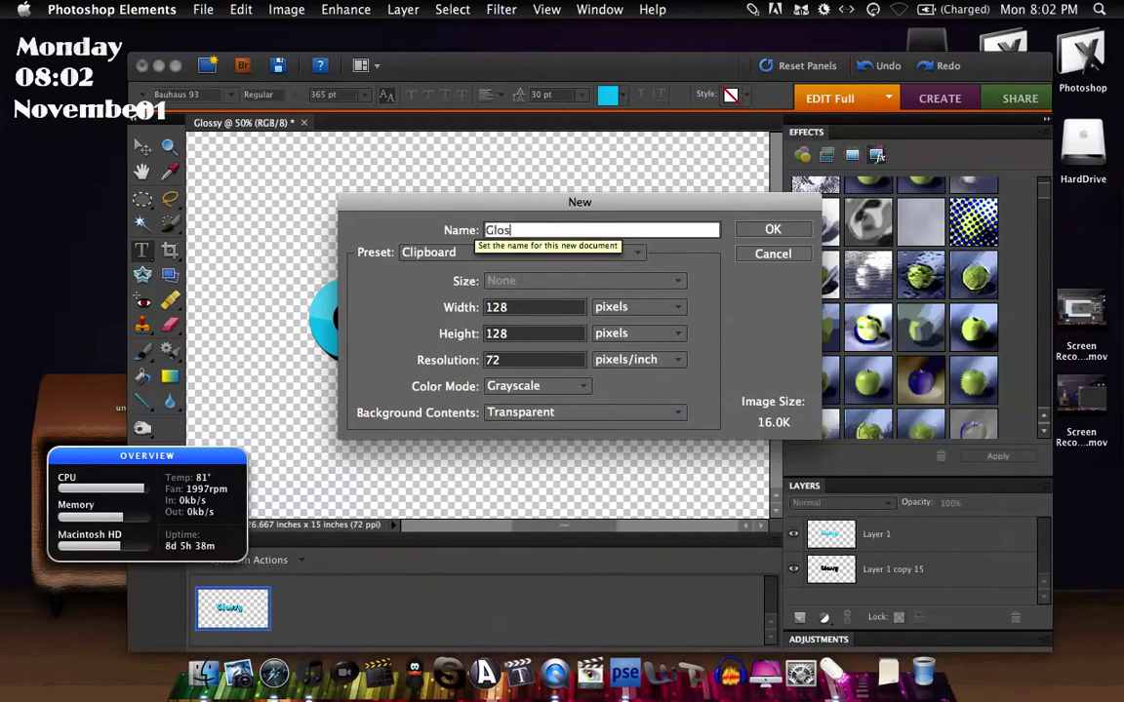
pyautogui.press('Tab')
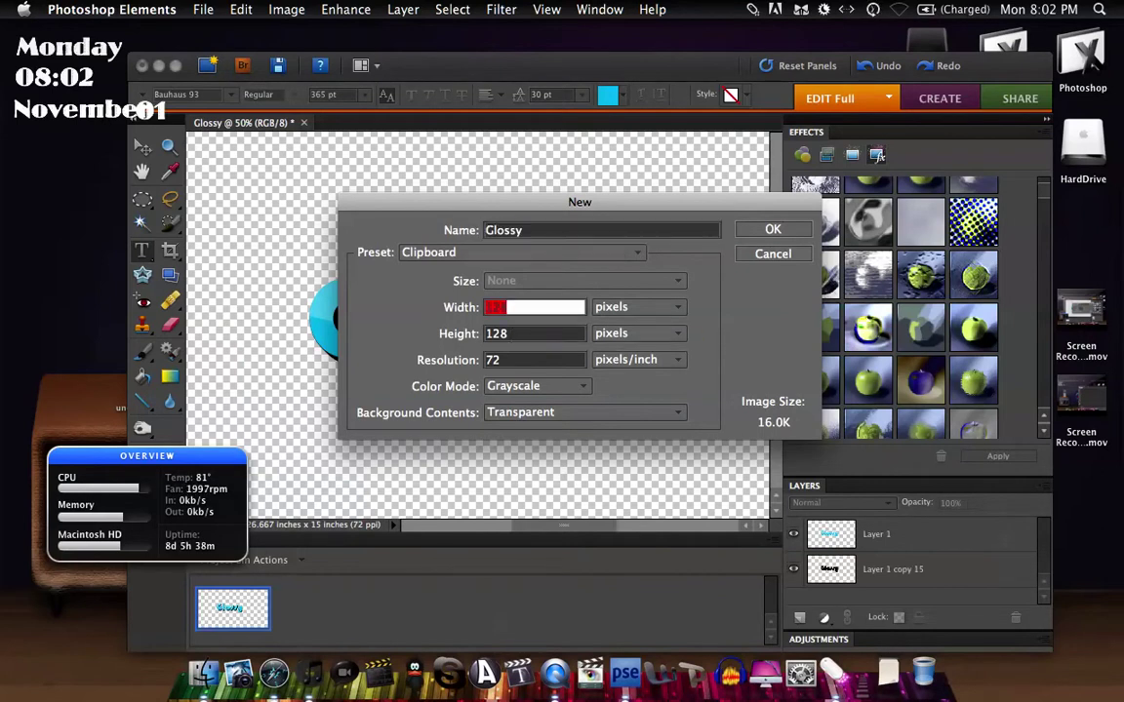
pyautogui.write('1920')
pyautogui.press('Tab')
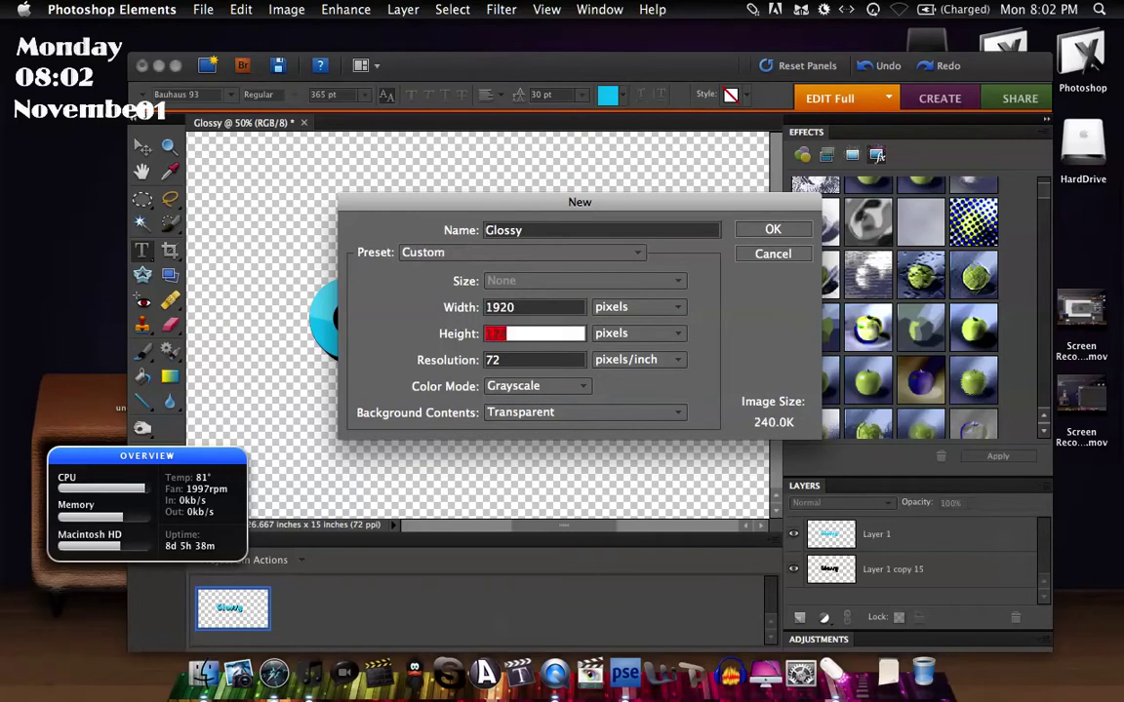
pyautogui.write('10')
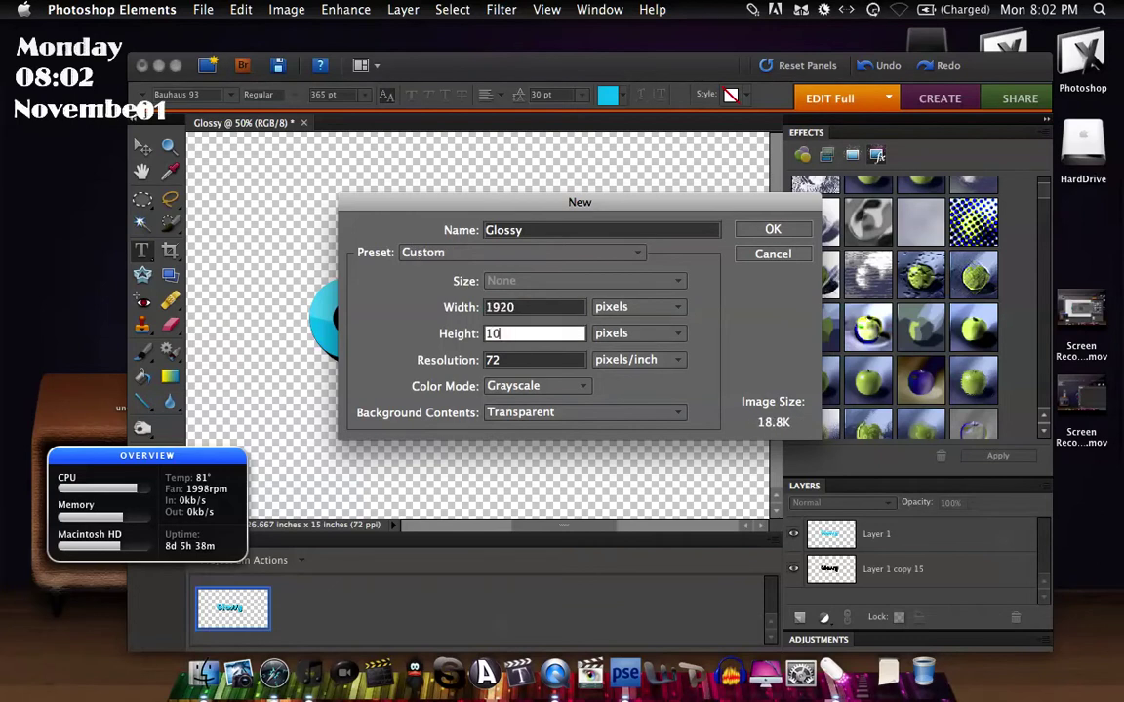
pyautogui.write('80')
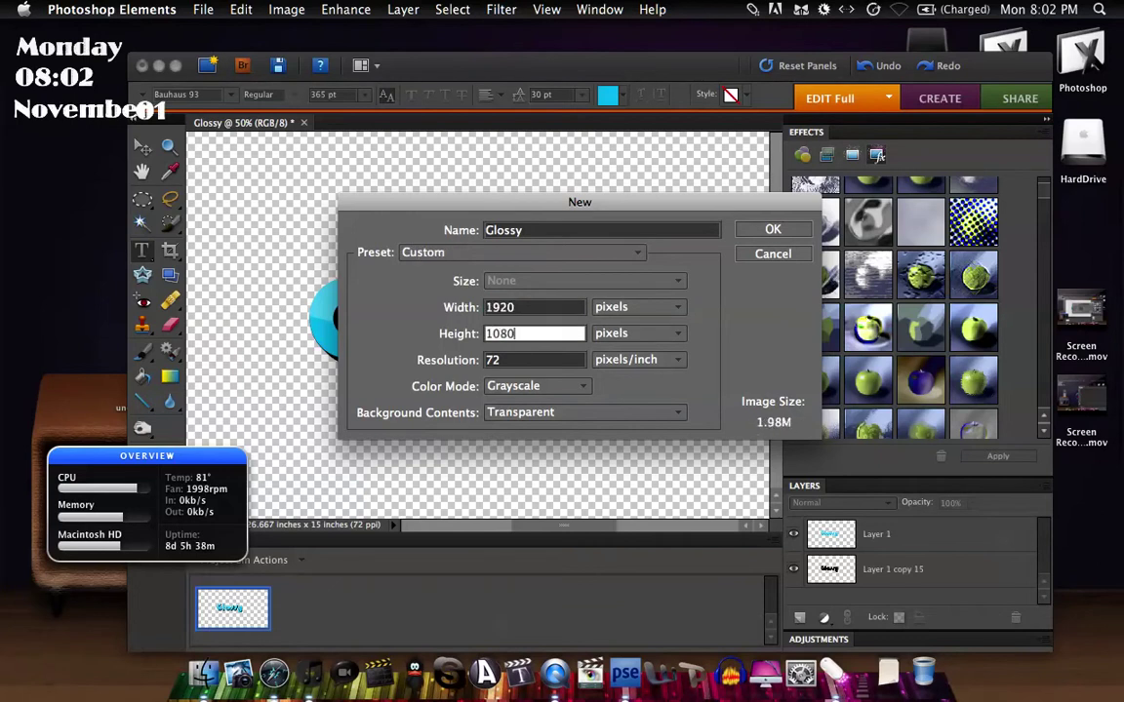
pyautogui.click(518, 387)
pyautogui.click(509, 400)
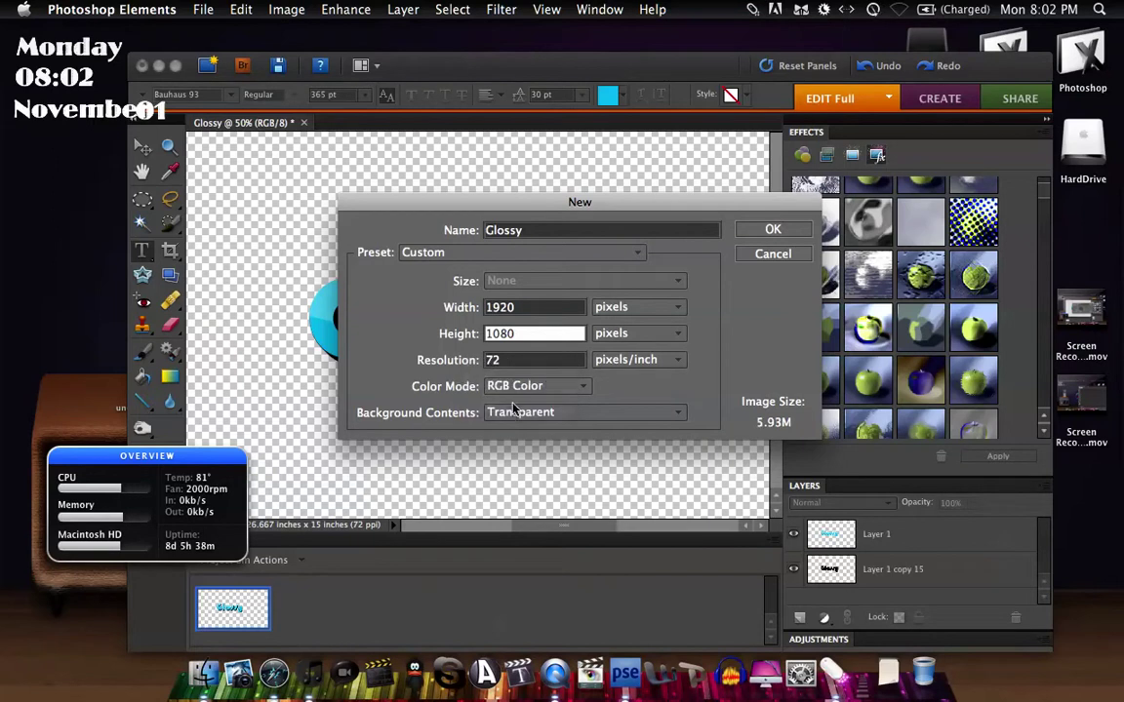
pyautogui.click(513, 412)
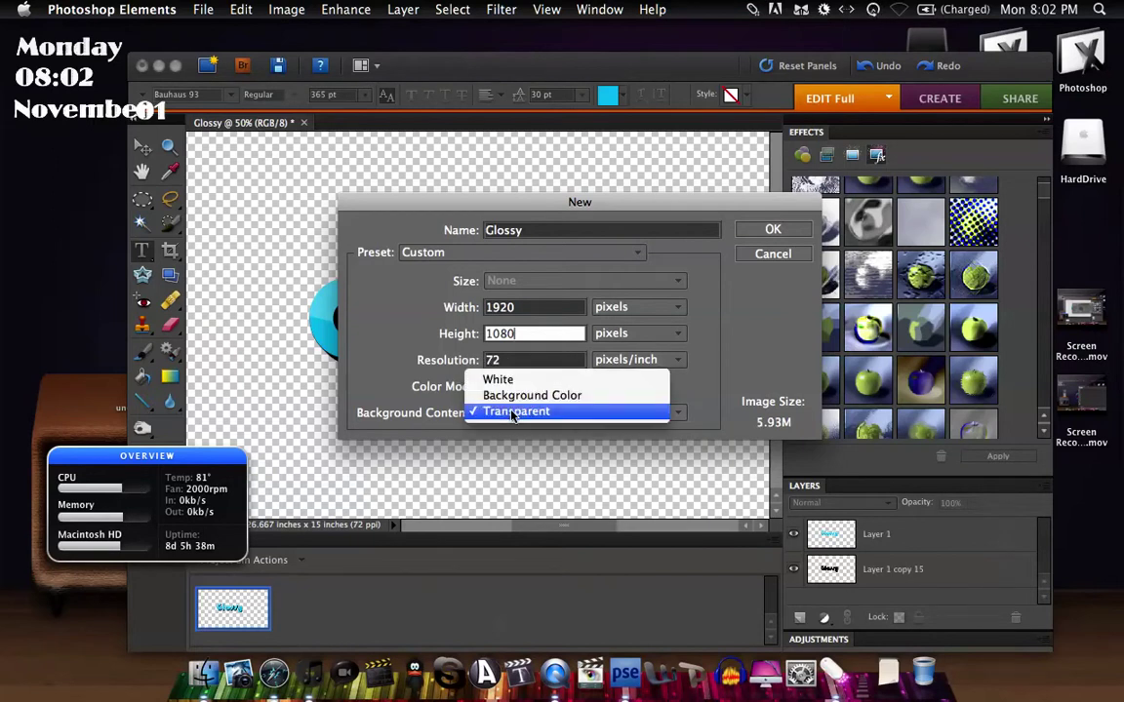
pyautogui.click(512, 413)
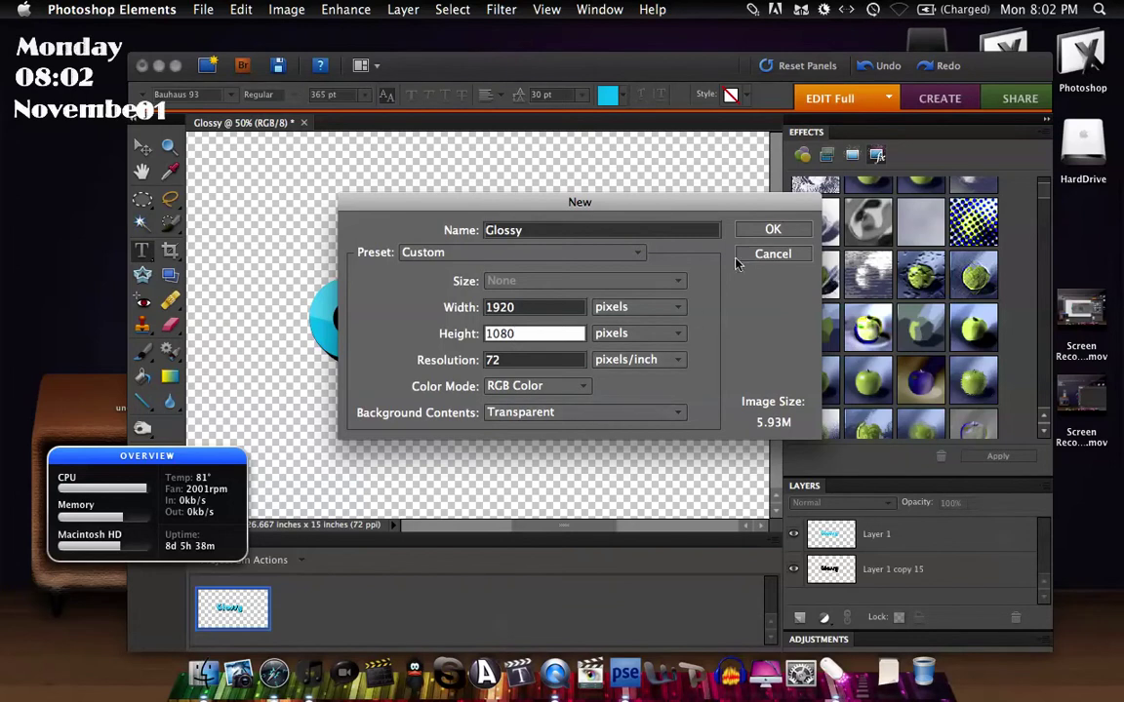
pyautogui.click(777, 228)
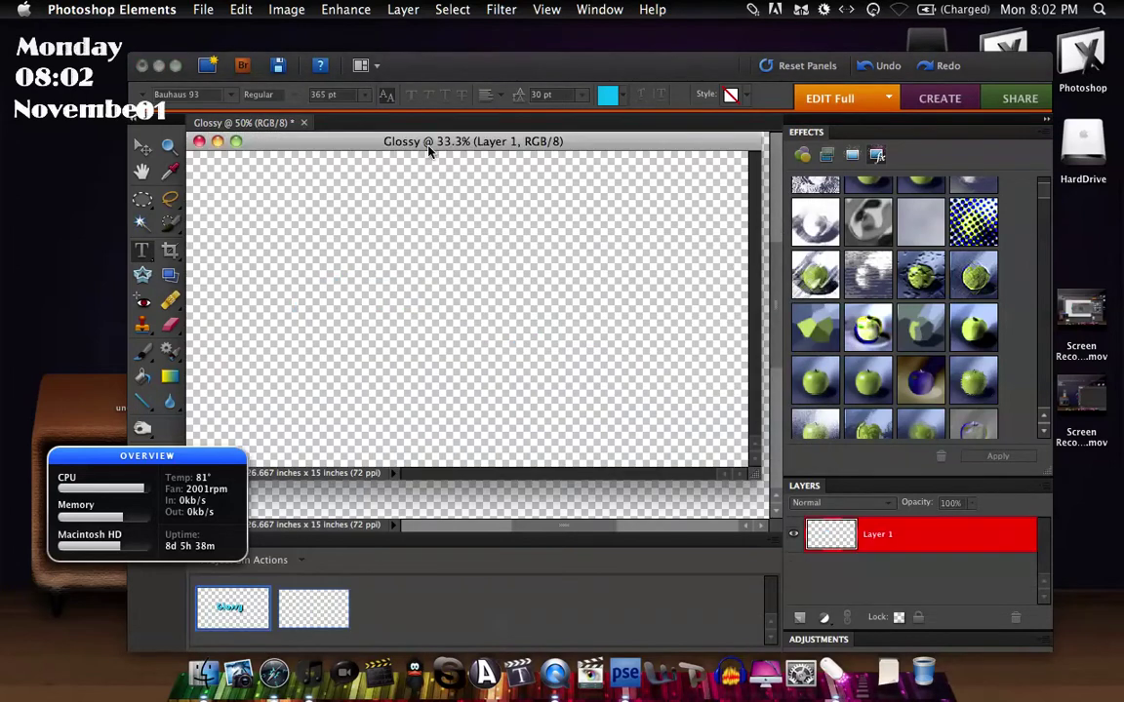
# Dock the new window and type 'Glossy' on the canvas, correcting the 'Glosys' typo.
pyautogui.moveTo(432, 142); pyautogui.dragTo(406, 123)
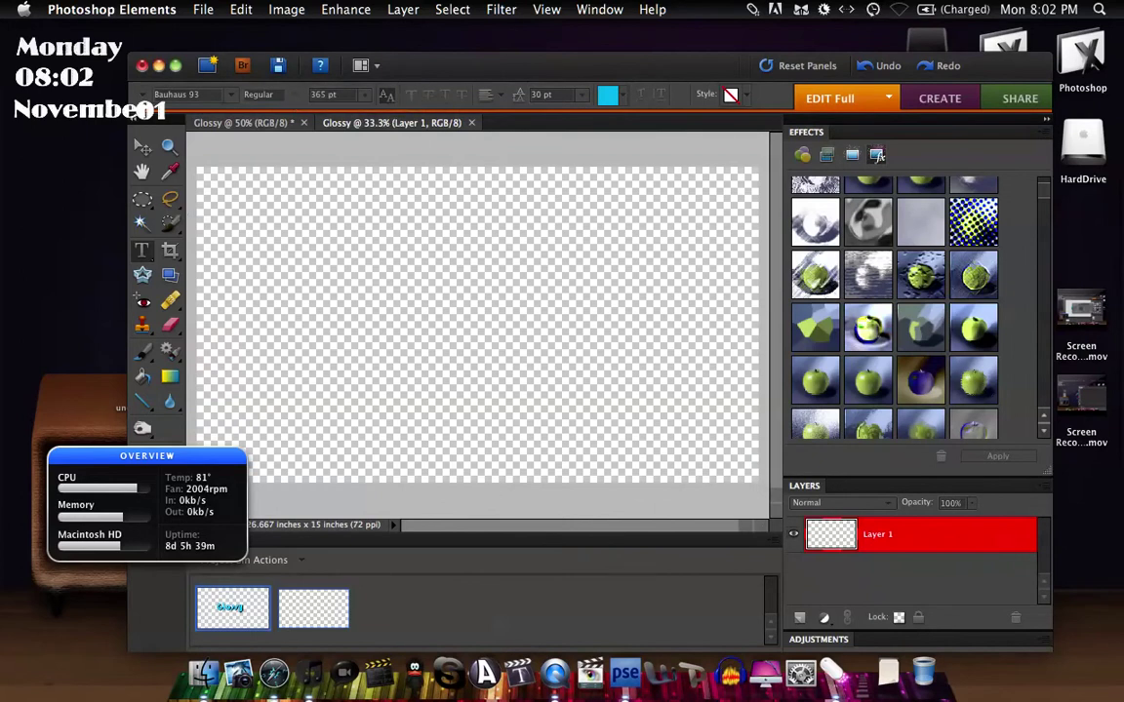
pyautogui.click(286, 303)
pyautogui.write('G')
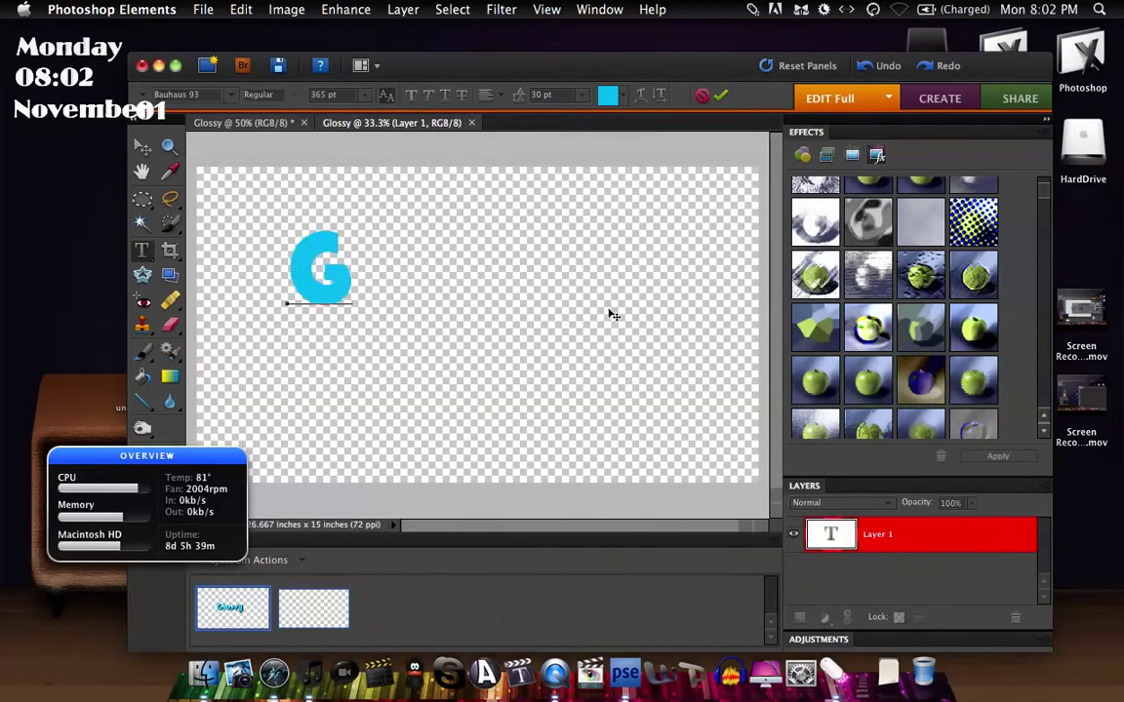
pyautogui.write('losys')
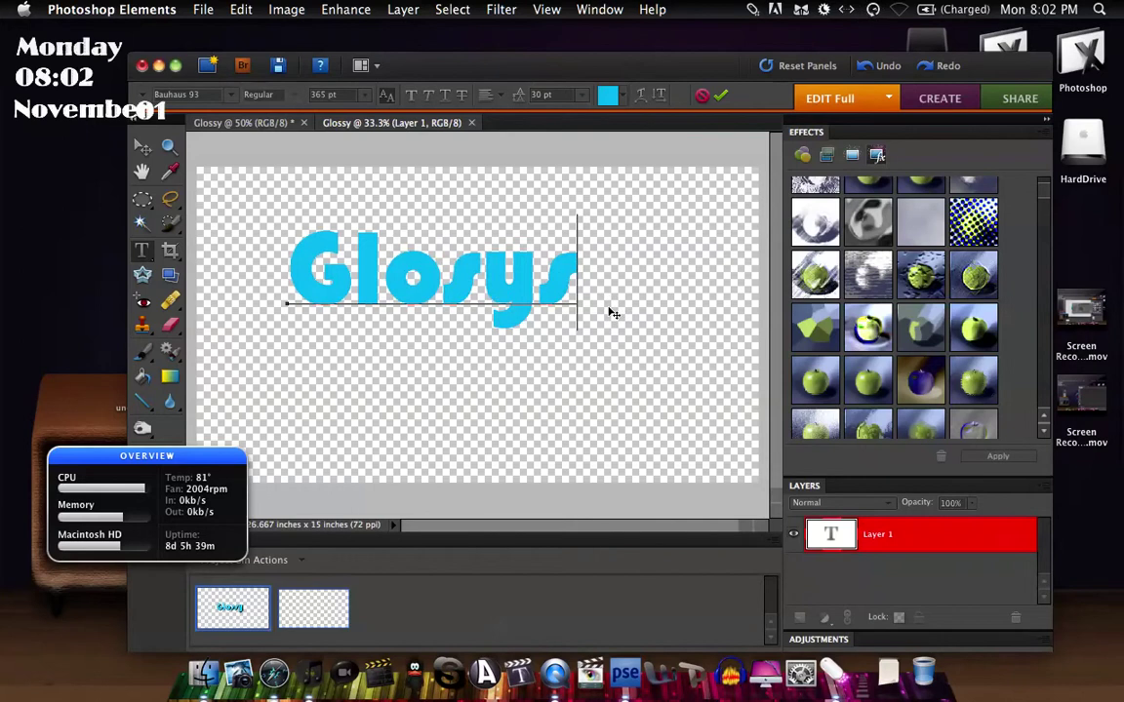
pyautogui.press('BackSpace')
pyautogui.press('BackSpace')
pyautogui.write('sy')
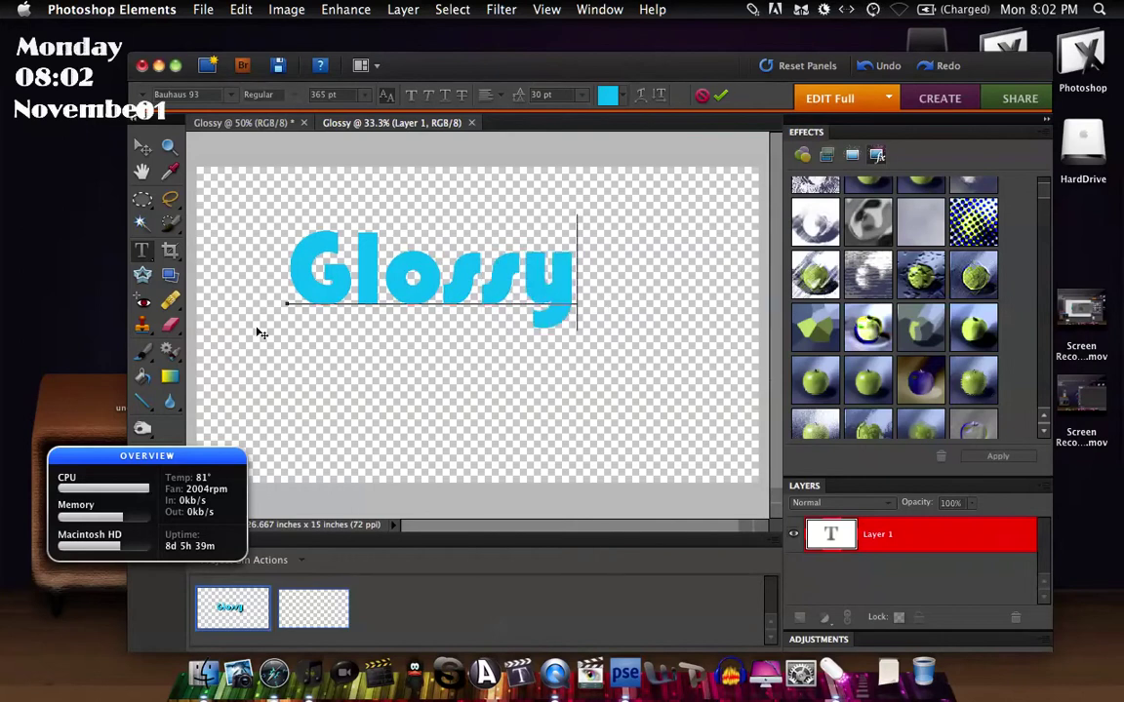
# Move the Glossy text toward the canvas centre and commit it.
pyautogui.moveTo(261, 333); pyautogui.dragTo(296, 386)
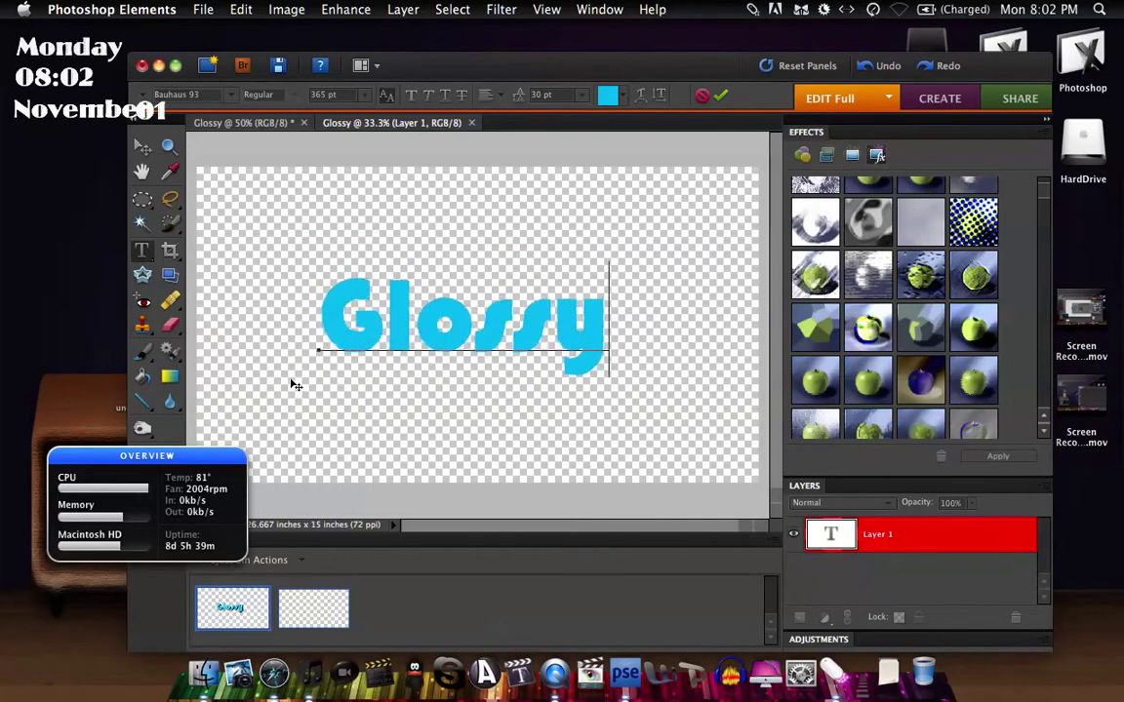
pyautogui.press('KP_Enter')
pyautogui.click(465, 312)
pyautogui.press('super+a')
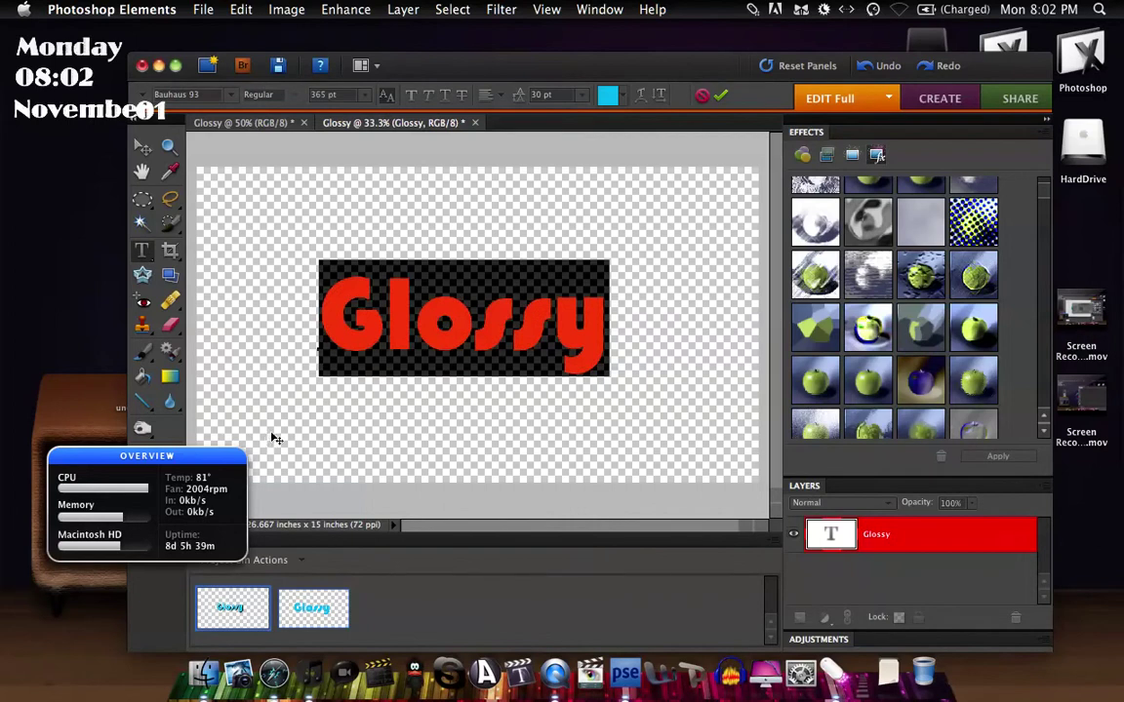
pyautogui.press('KP_Enter')
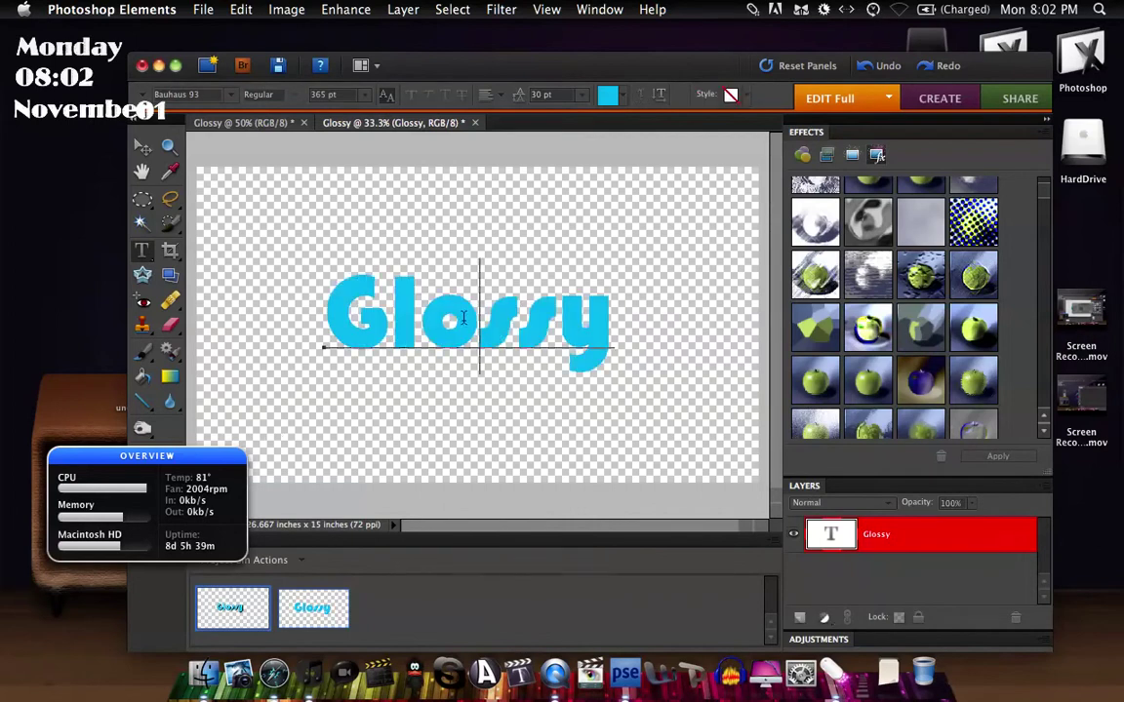
pyautogui.press('super+a')
pyautogui.press('KP_Enter')
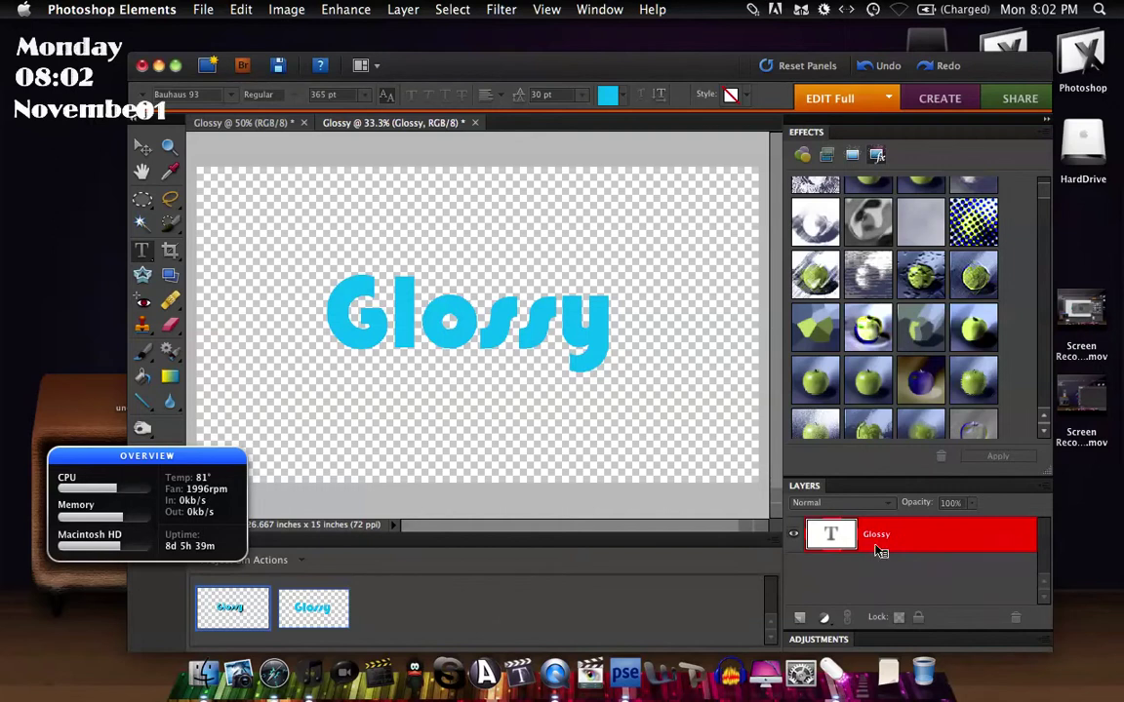
# Apply Simplify Layer to the Glossy text layer from its right-click menu.
pyautogui.moveTo(886, 514)
pyautogui.mouseDown()
pyautogui.moveTo(824, 534)
pyautogui.moveTo(861, 560)
pyautogui.moveTo(921, 528)
pyautogui.moveTo(885, 534)
pyautogui.mouseUp()
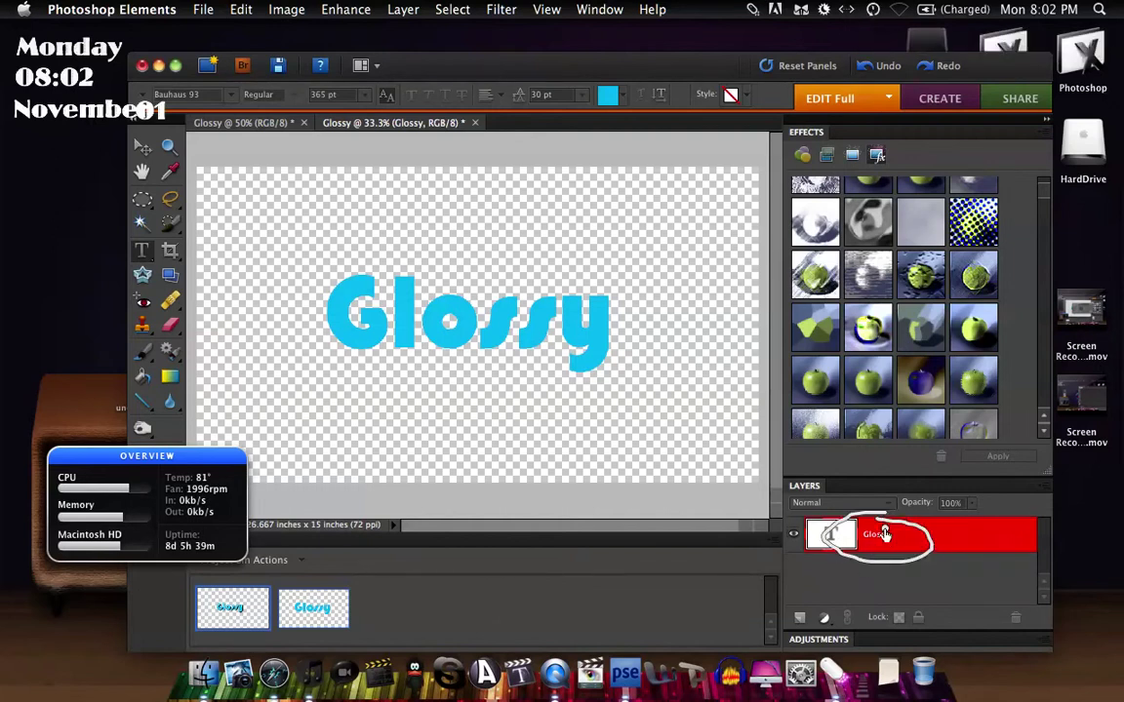
pyautogui.rightClick(882, 535)
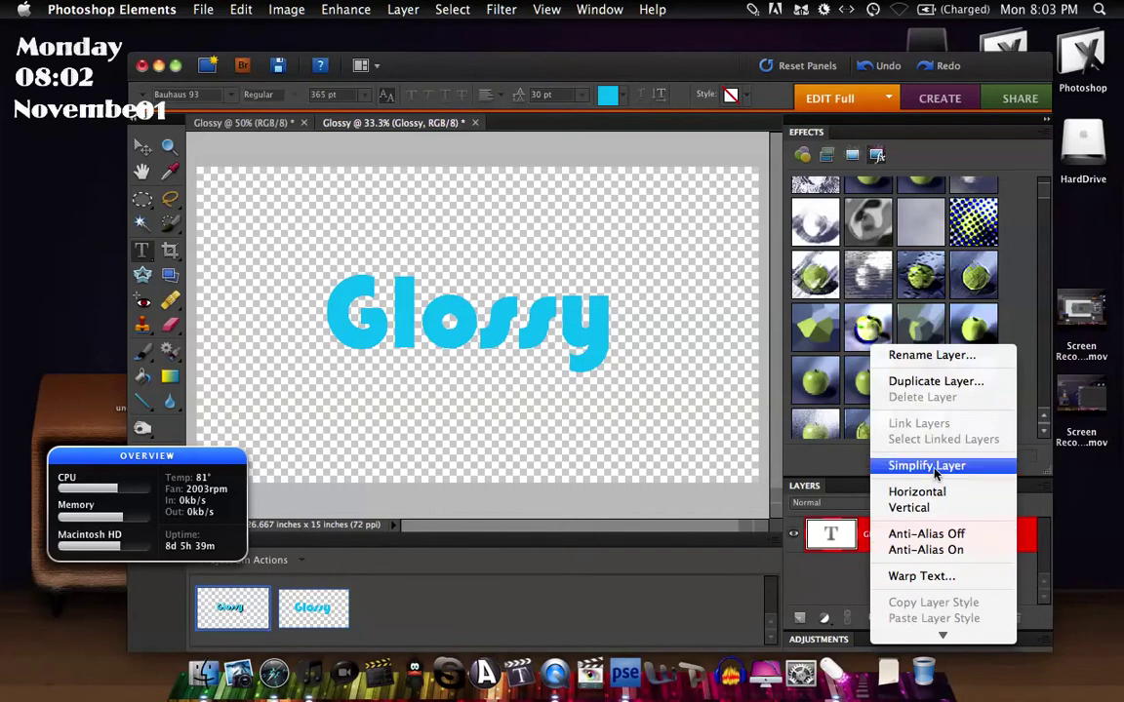
pyautogui.click(842, 422)
pyautogui.rightClick(900, 535)
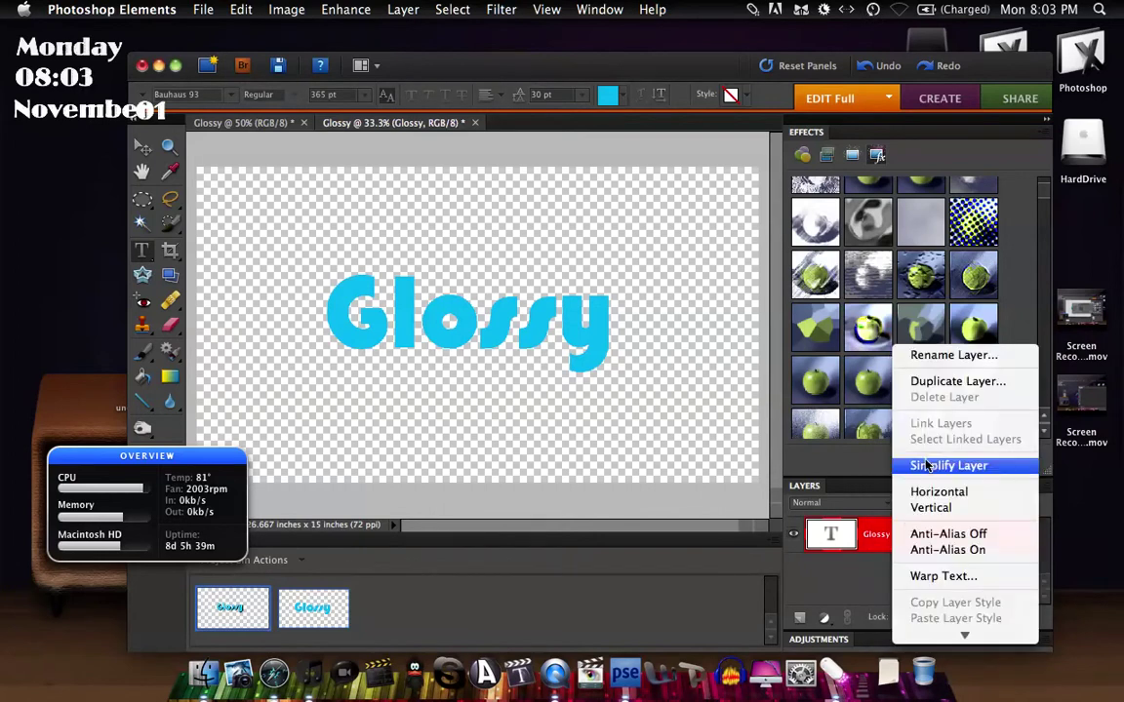
pyautogui.click(928, 466)
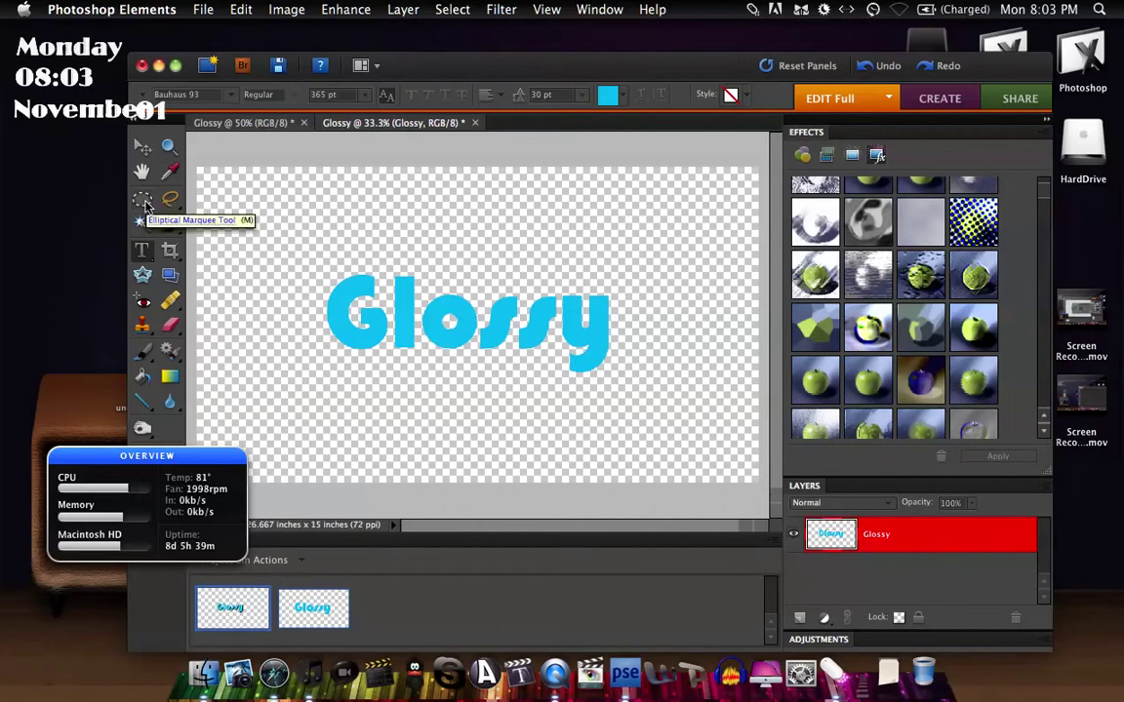
# With the Elliptical Marquee tool, select a wide ellipse over the top half of the lettering.
pyautogui.moveTo(145, 192)
pyautogui.mouseDown()
pyautogui.moveTo(121, 171)
pyautogui.moveTo(166, 202)
pyautogui.mouseUp()
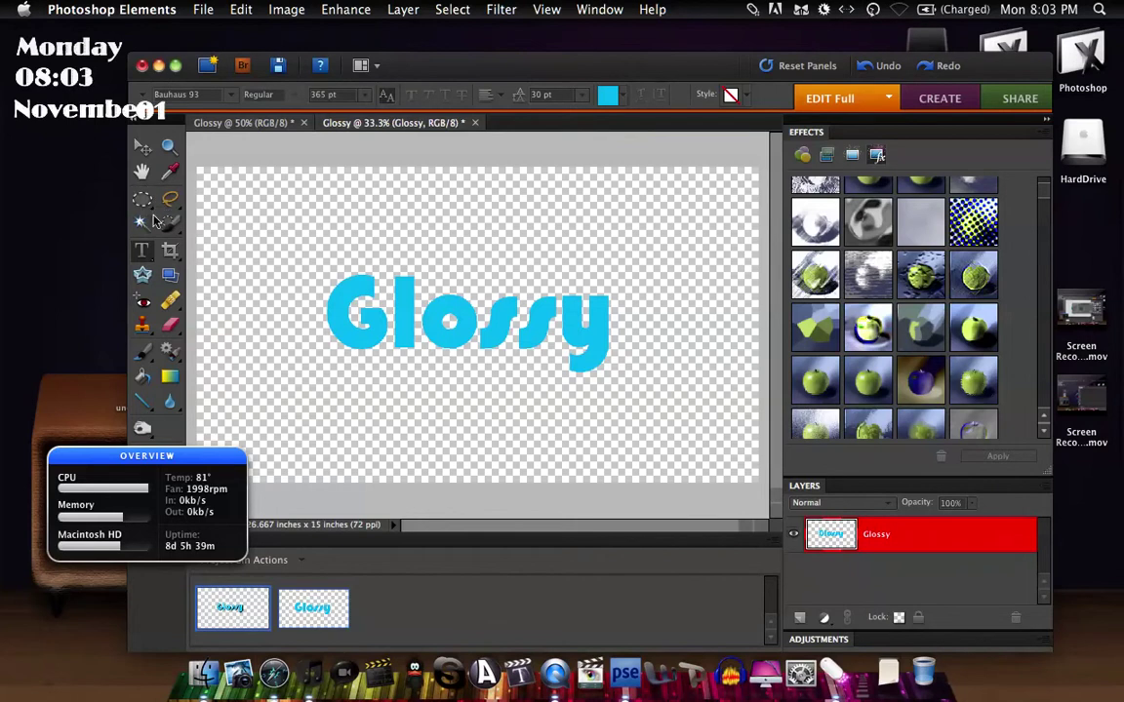
pyautogui.click(251, 227)
pyautogui.moveTo(145, 209); pyautogui.dragTo(176, 194)
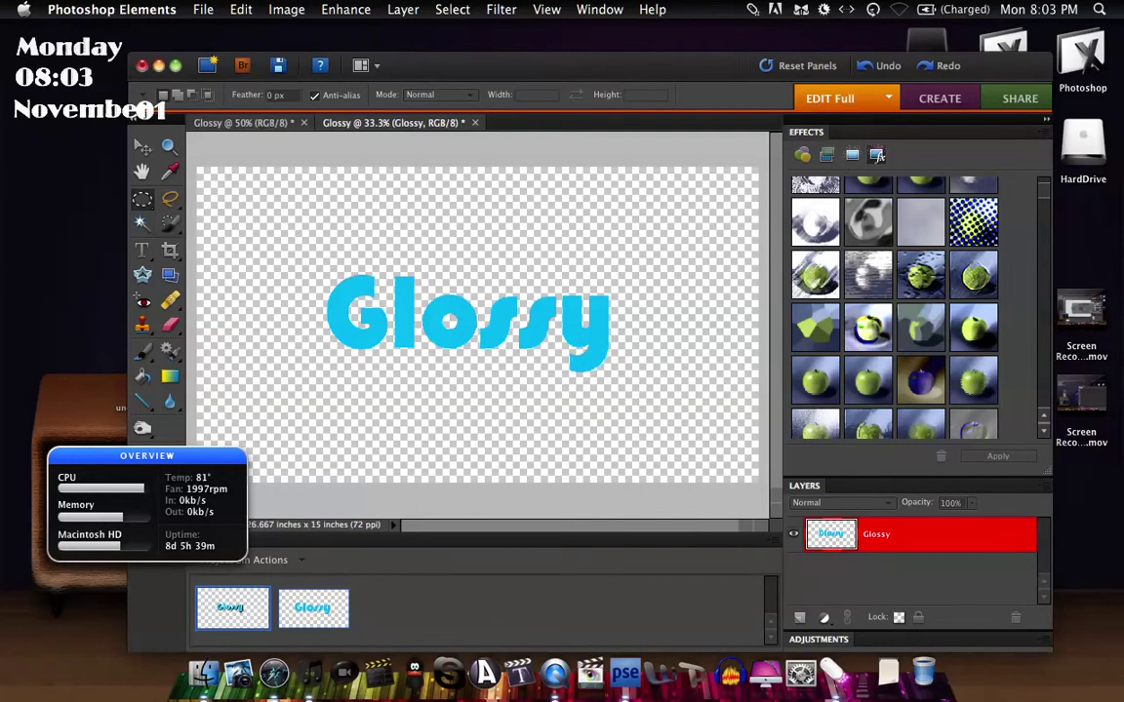
pyautogui.moveTo(252, 228); pyautogui.dragTo(717, 314)
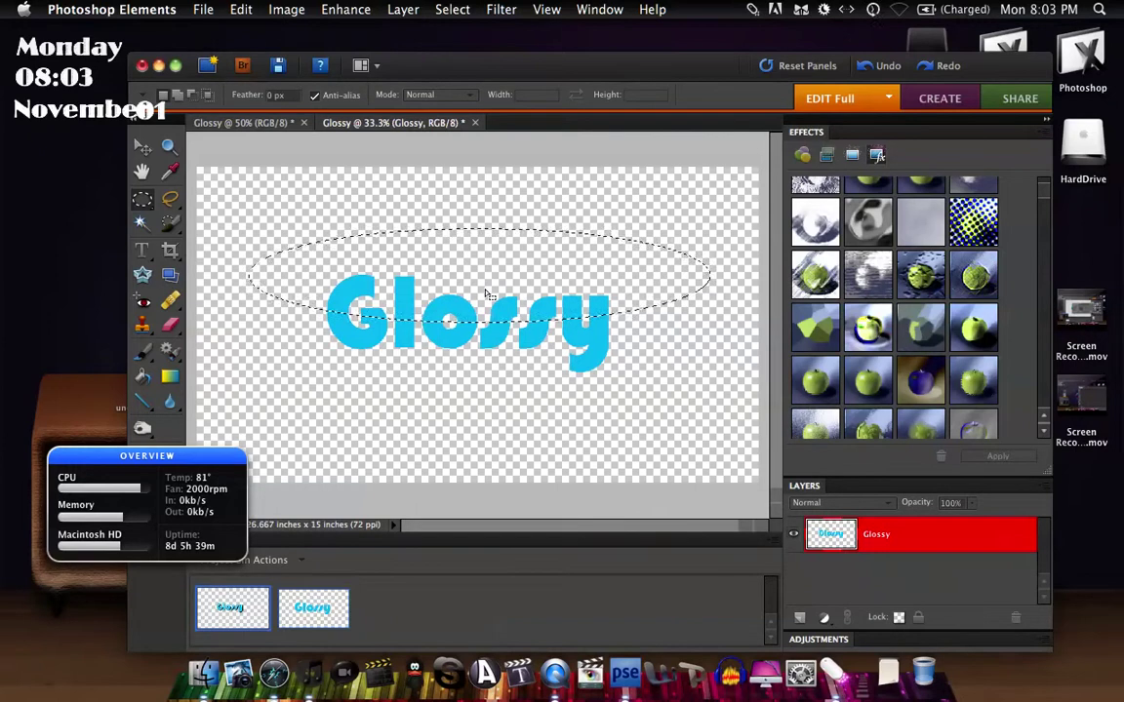
# Use Layer via Cut to move the selected top half onto a new Layer 1.
pyautogui.rightClick(455, 261)
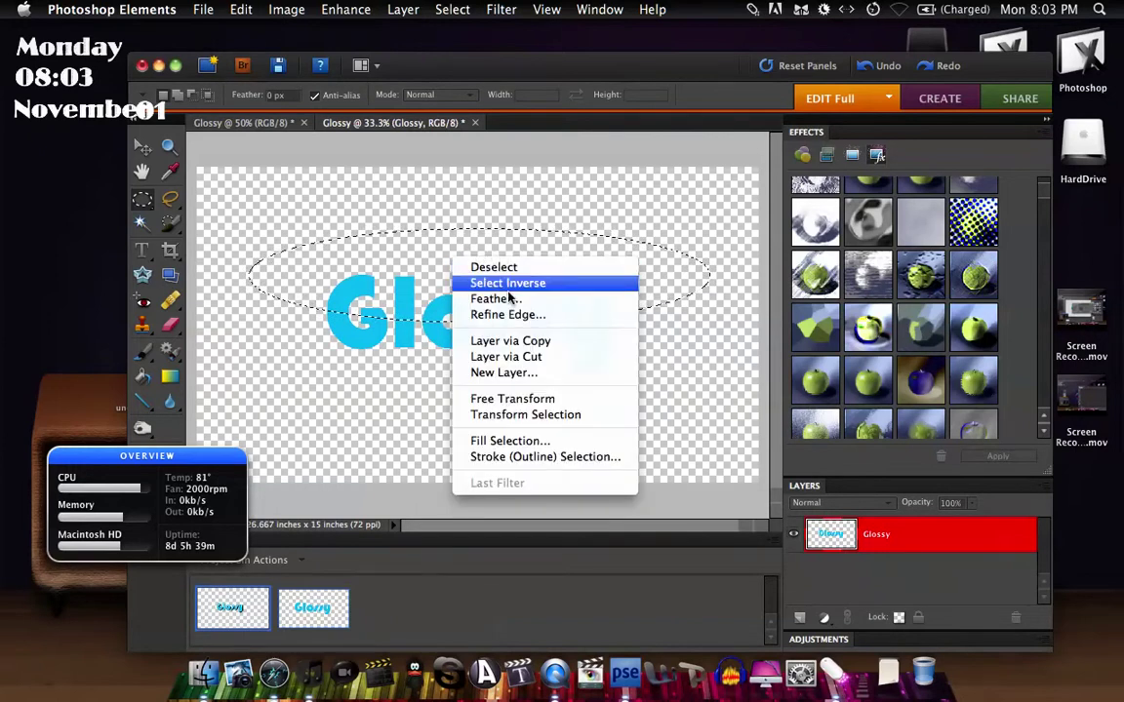
pyautogui.click(538, 357)
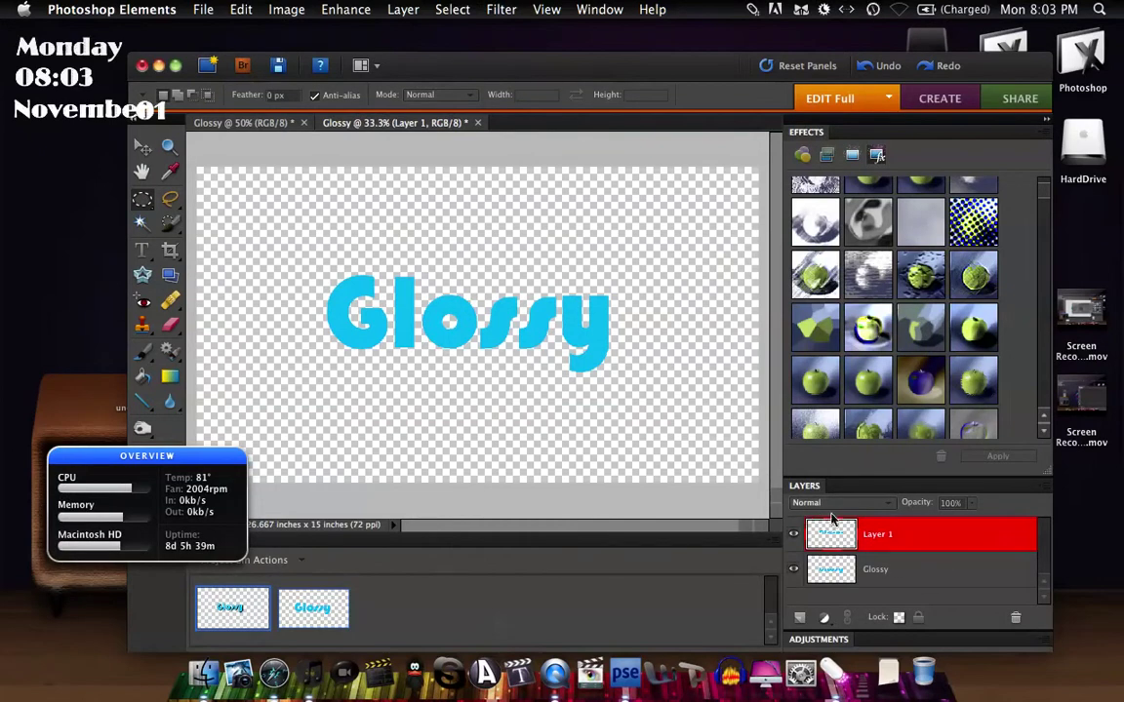
# Raise Layer 1's Lightness to about +30 in Hue/Saturation, leaving Saturation at 0.
pyautogui.click(352, 9)
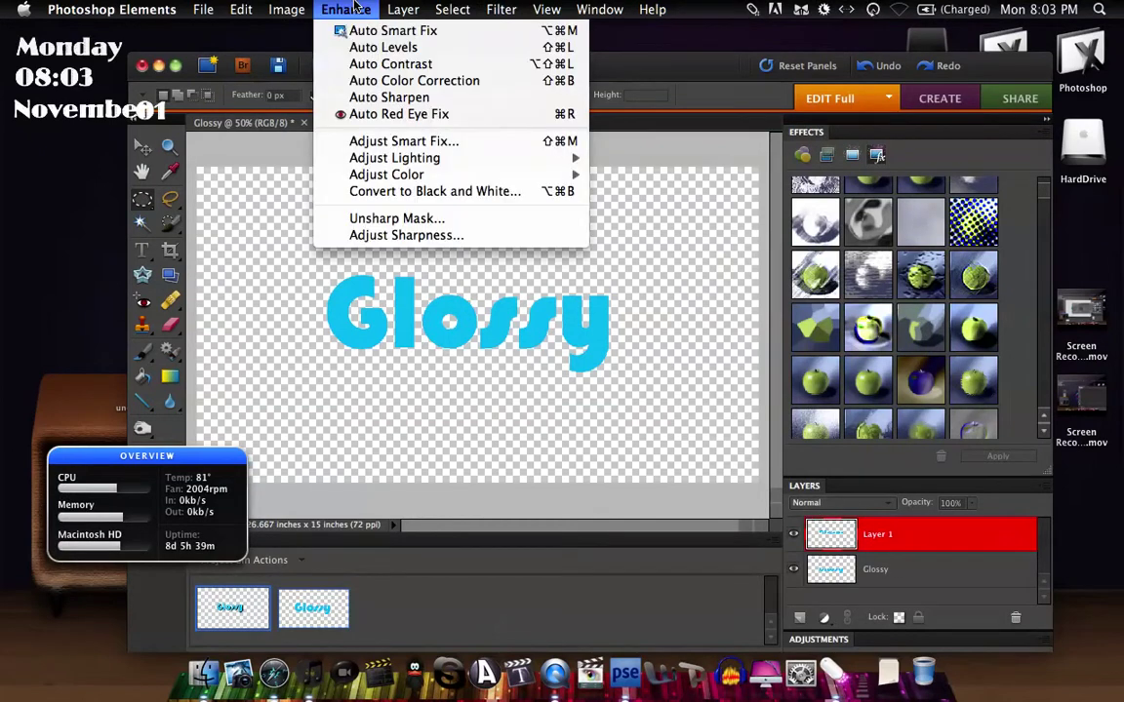
pyautogui.moveTo(388, 180)
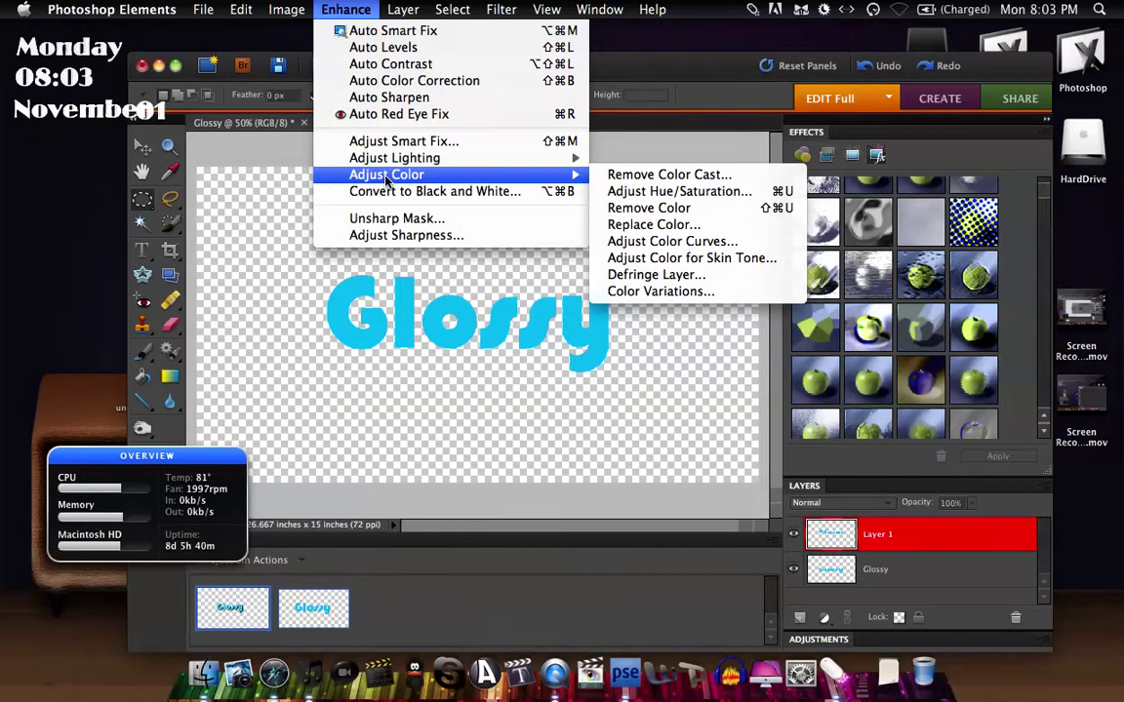
pyautogui.click(710, 200)
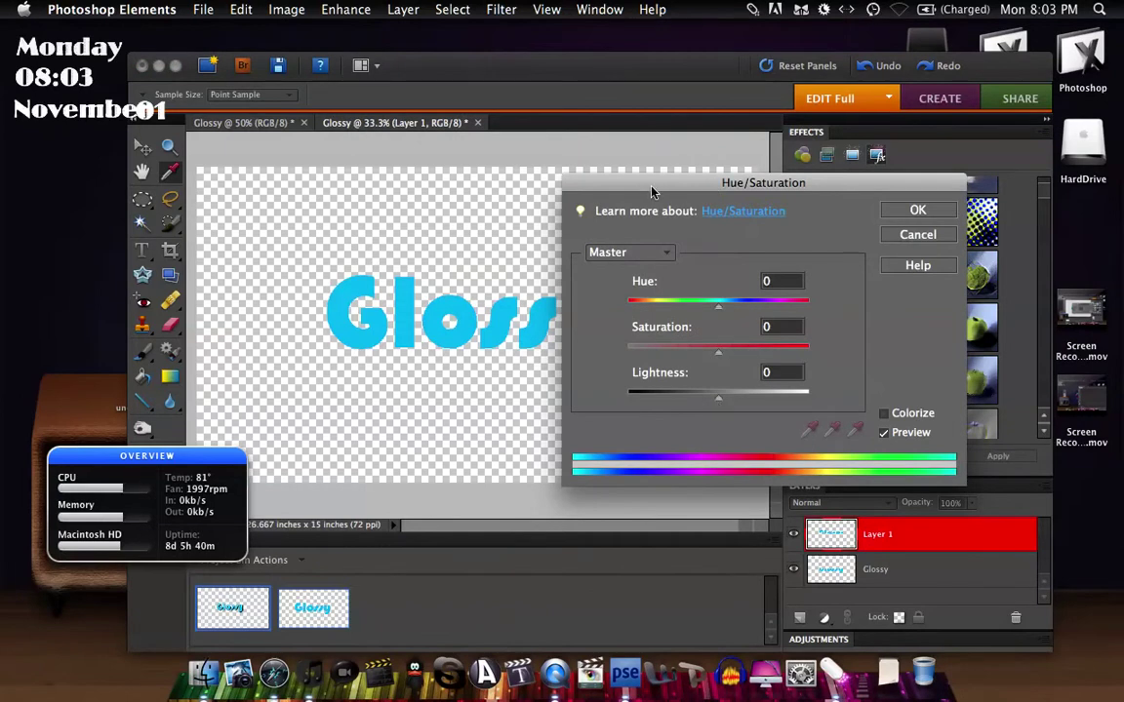
pyautogui.moveTo(652, 191); pyautogui.dragTo(774, 173)
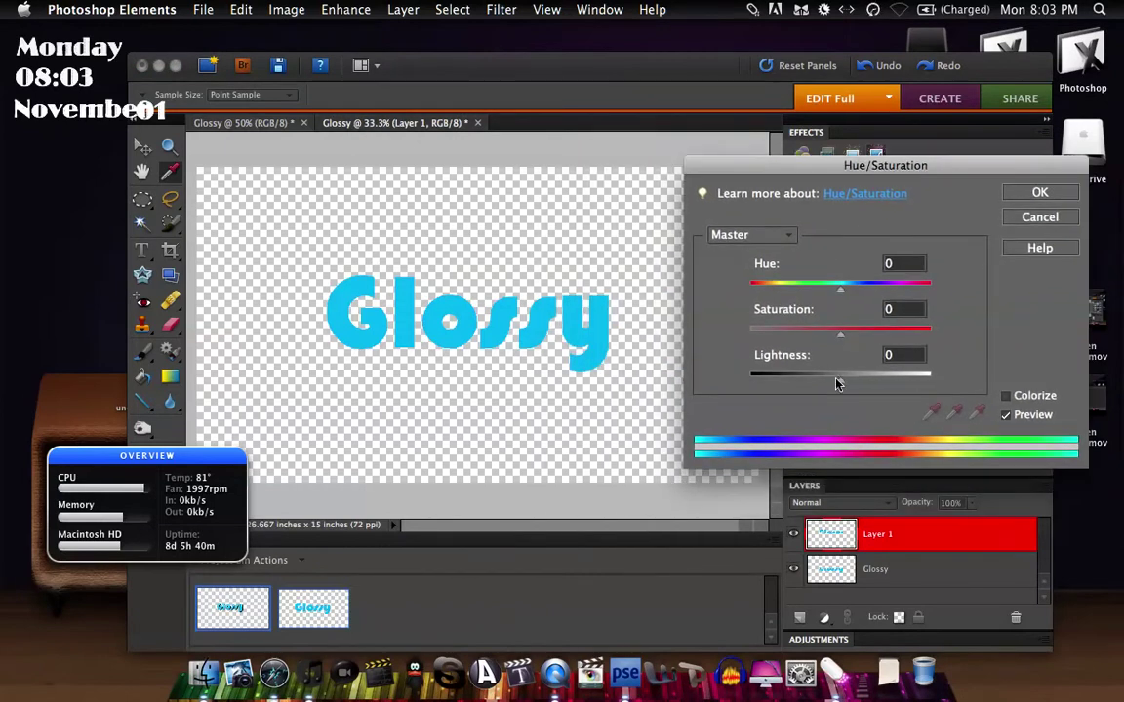
pyautogui.moveTo(836, 384); pyautogui.dragTo(859, 383)
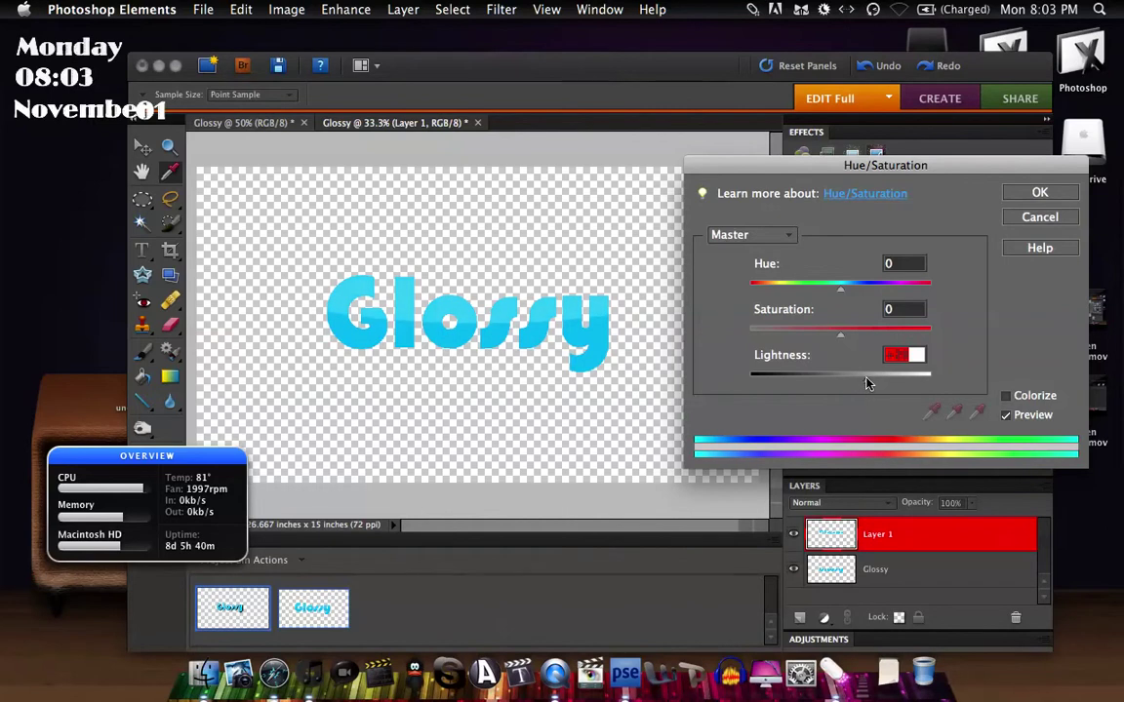
pyautogui.moveTo(840, 333)
pyautogui.mouseDown()
pyautogui.moveTo(827, 339)
pyautogui.moveTo(842, 340)
pyautogui.mouseUp()
pyautogui.moveTo(870, 383); pyautogui.dragTo(877, 387)
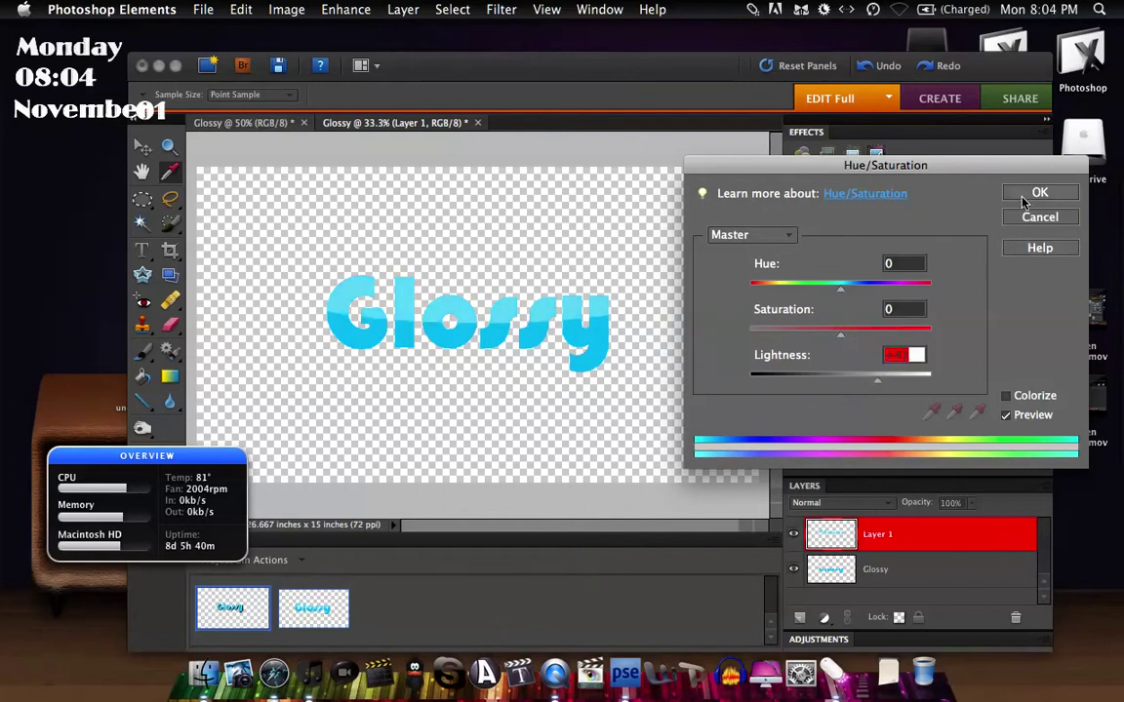
pyautogui.click(874, 382)
pyautogui.click(1040, 192)
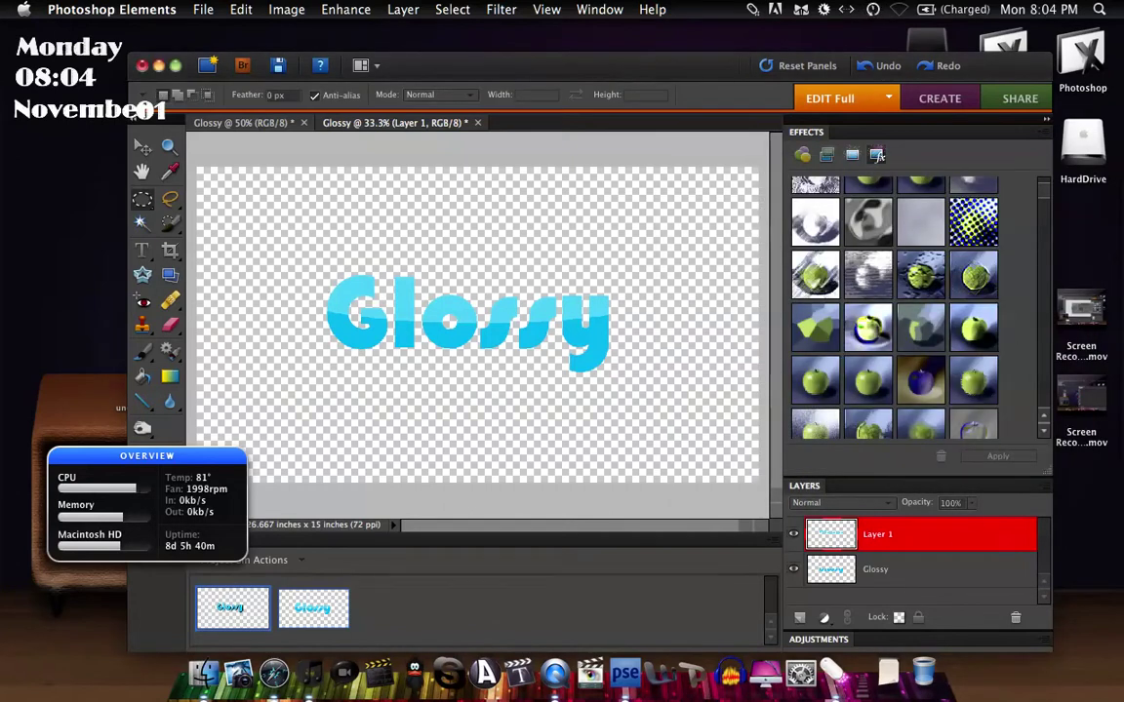
# Select Layer 1 and the Glossy layer together and merge them with Merge Layers.
pyautogui.keyDown('shift'); pyautogui.click(890, 583); pyautogui.keyUp('shift')
pyautogui.rightClick(886, 575)
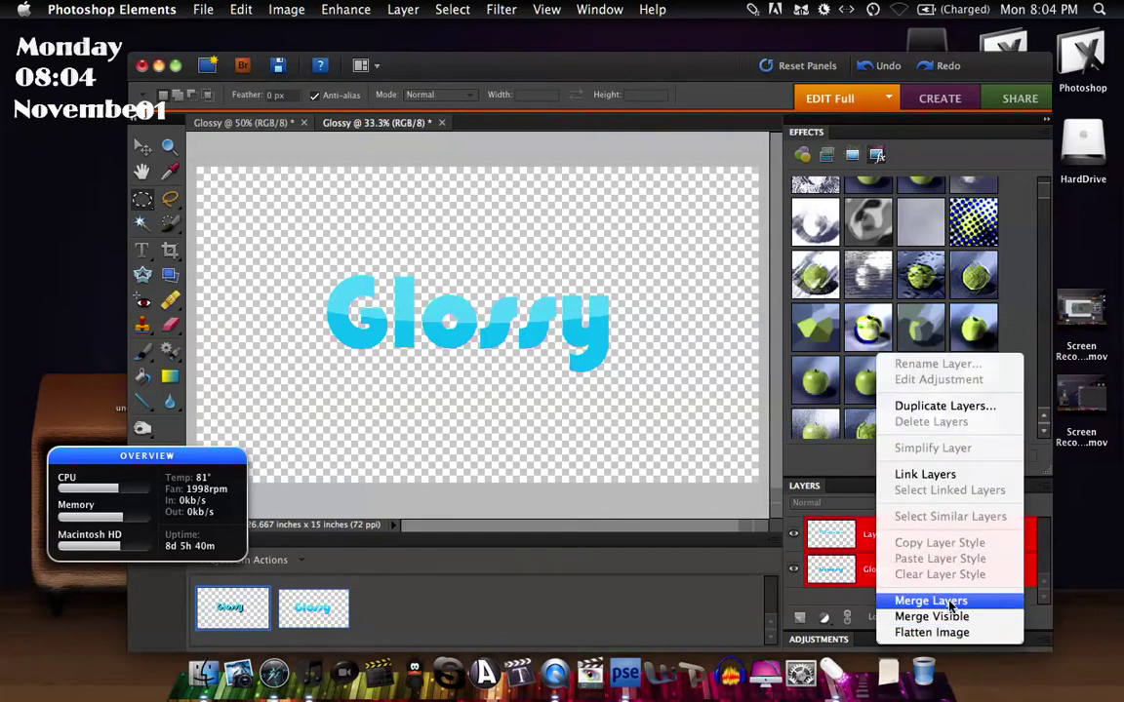
pyautogui.click(931, 601)
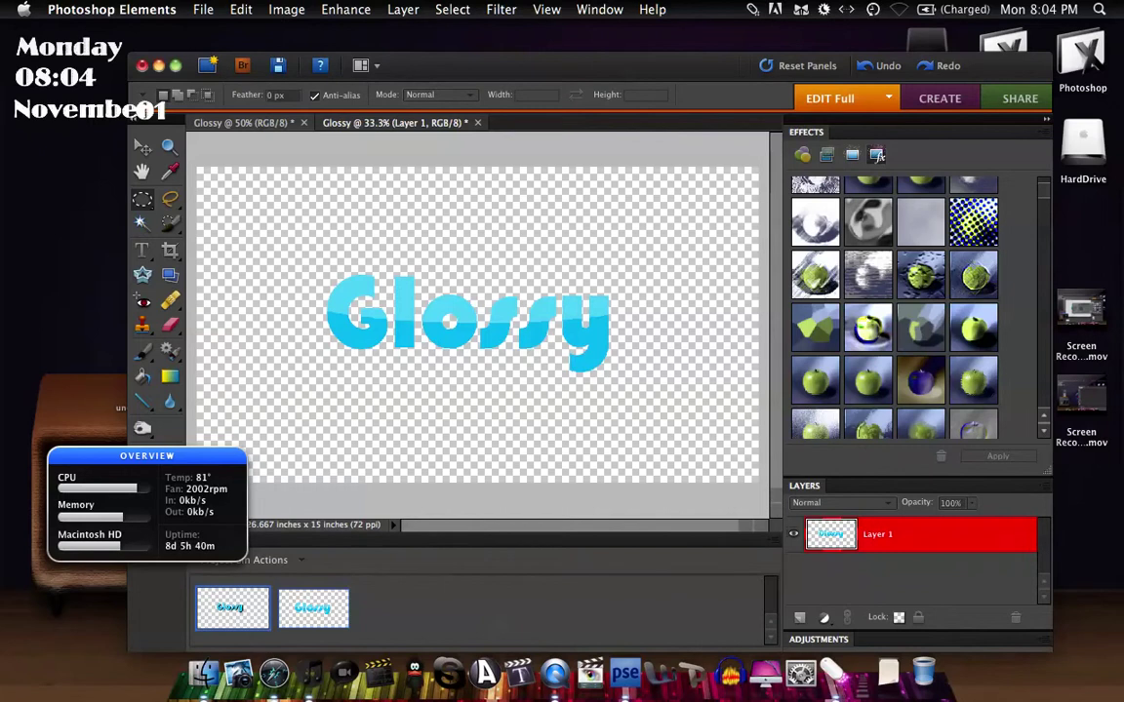
pyautogui.click(143, 151)
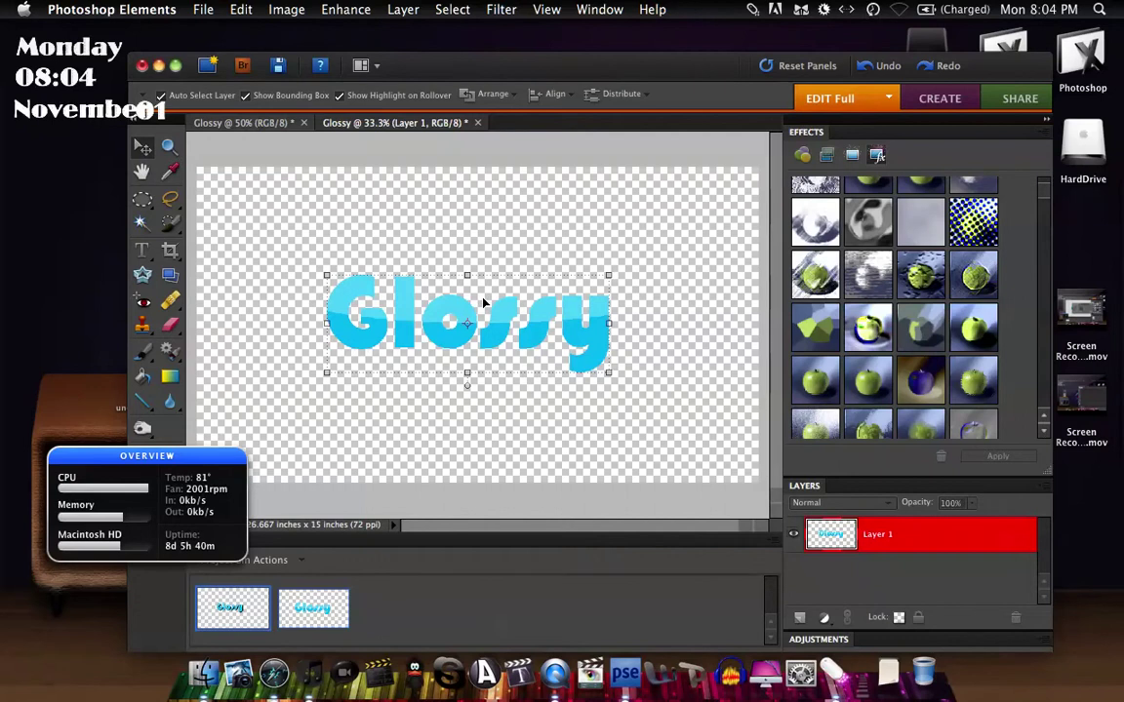
# Duplicate Layer 1 repeatedly with Cmd+J until Layer 1 copy 40 exists.
pyautogui.press('super+j')
pyautogui.press('super+j')
pyautogui.press('super+j')
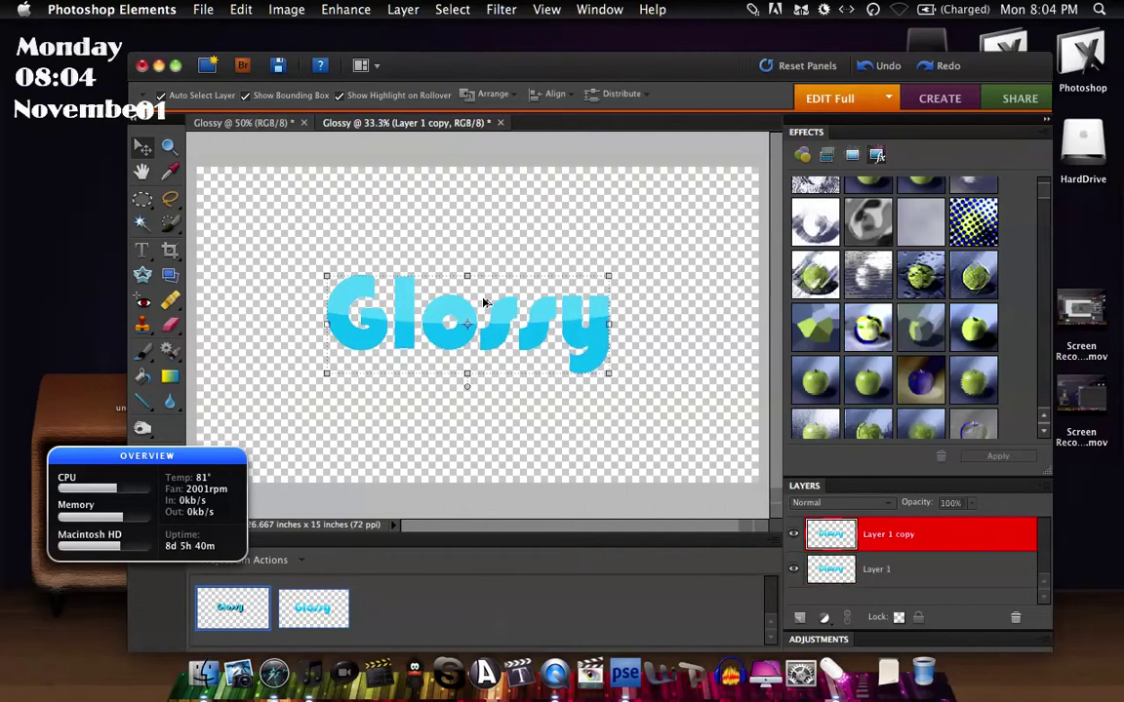
pyautogui.press('super+j')
pyautogui.press('super+j')
pyautogui.press('super+j')
pyautogui.press('super+j')
pyautogui.press('super+j')
pyautogui.press('super+j')
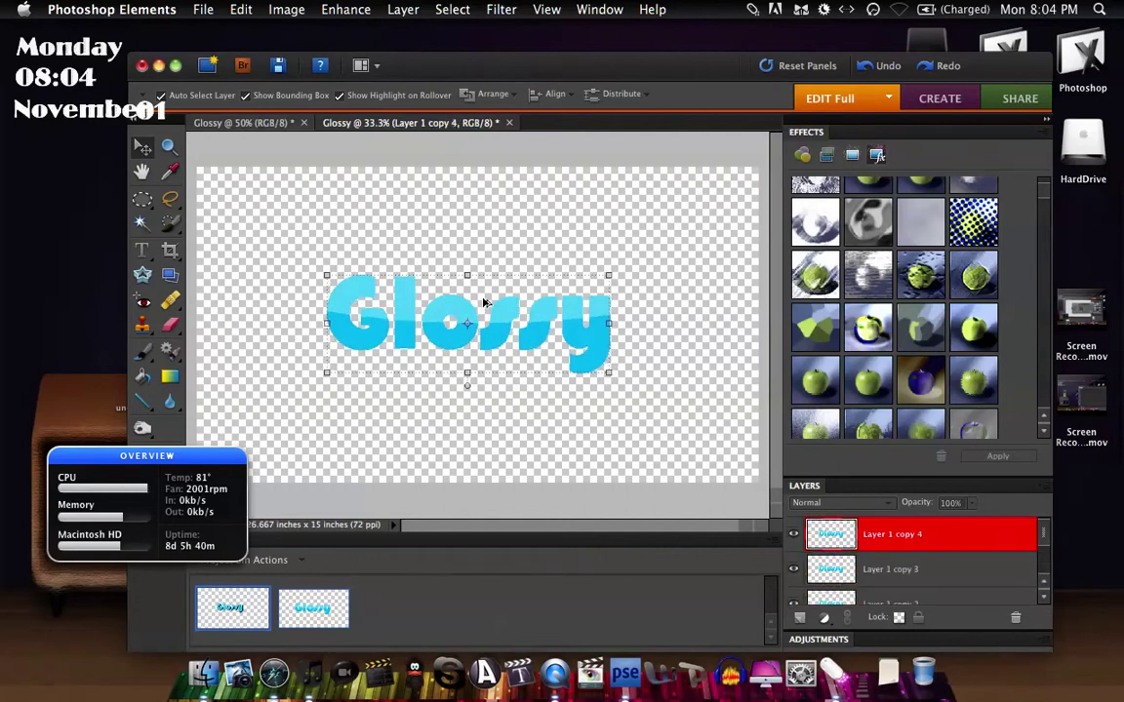
pyautogui.press('super+j')
pyautogui.press('super+j')
pyautogui.press('super+j')
pyautogui.press('super+j')
pyautogui.press('super+j')
pyautogui.press('super+j')
pyautogui.press('super+j')
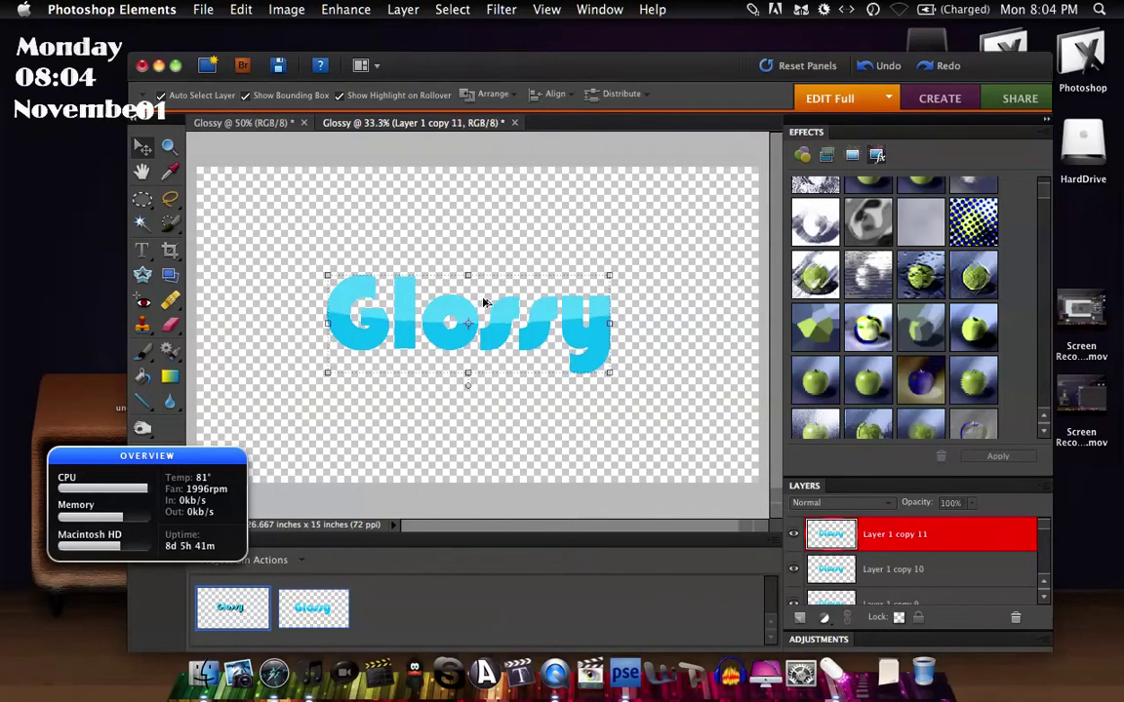
pyautogui.press('super+j')
pyautogui.press('super+j')
pyautogui.press('super+j')
pyautogui.press('super+j')
pyautogui.press('super+j')
pyautogui.press('super+j')
pyautogui.press('super+j')
pyautogui.press('super+j')
pyautogui.press('super+j')
pyautogui.press('super+j')
pyautogui.press('super+j')
pyautogui.press('super+j')
pyautogui.press('super+j')
pyautogui.press('super+j')
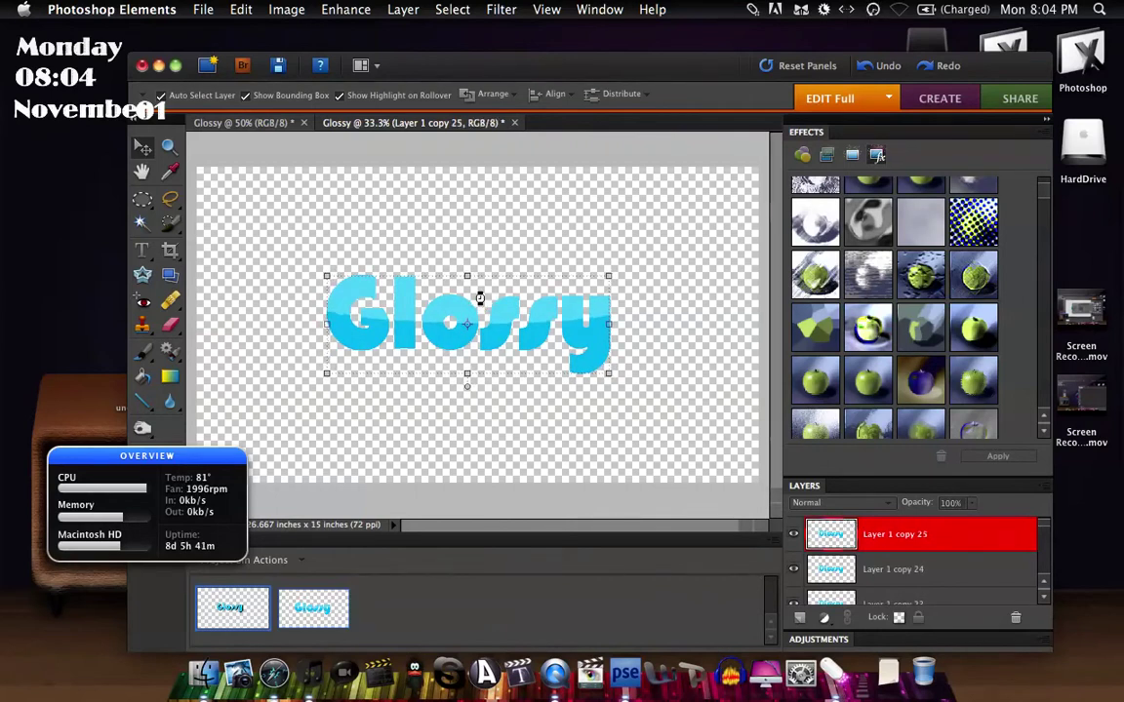
pyautogui.press('super+j')
pyautogui.press('super+j')
pyautogui.press('super+j')
pyautogui.press('super+j')
pyautogui.press('super+j')
pyautogui.press('super+j')
pyautogui.press('super+j')
pyautogui.press('super+j')
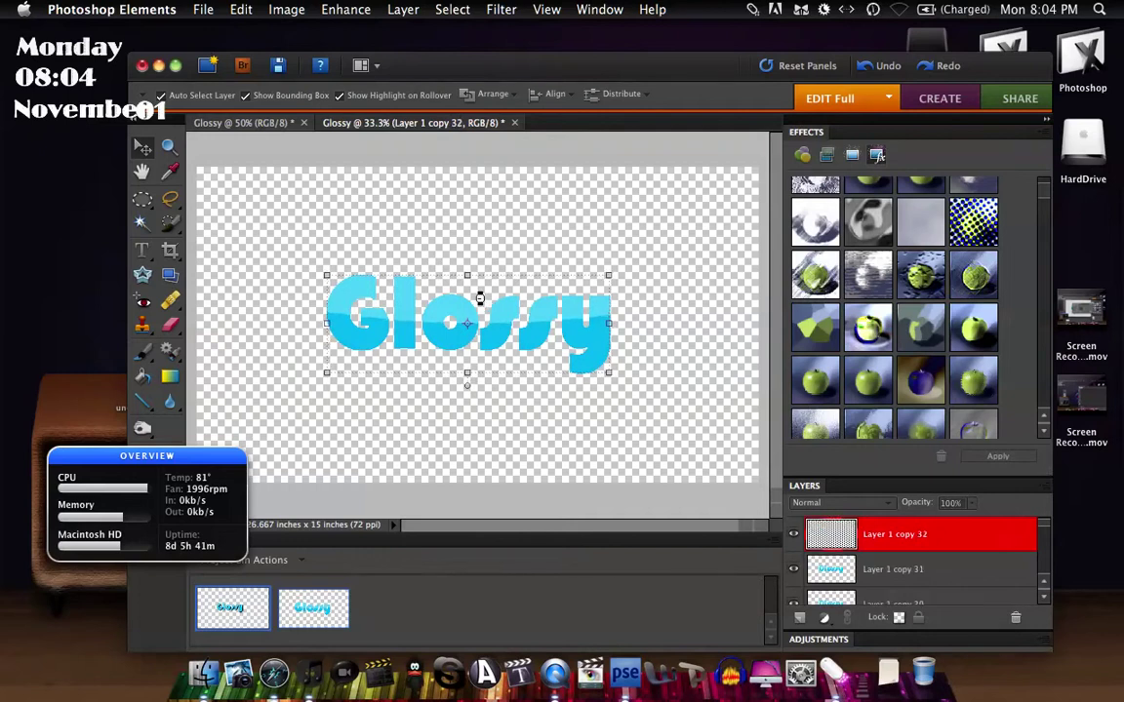
pyautogui.press('super+j')
pyautogui.press('super+j')
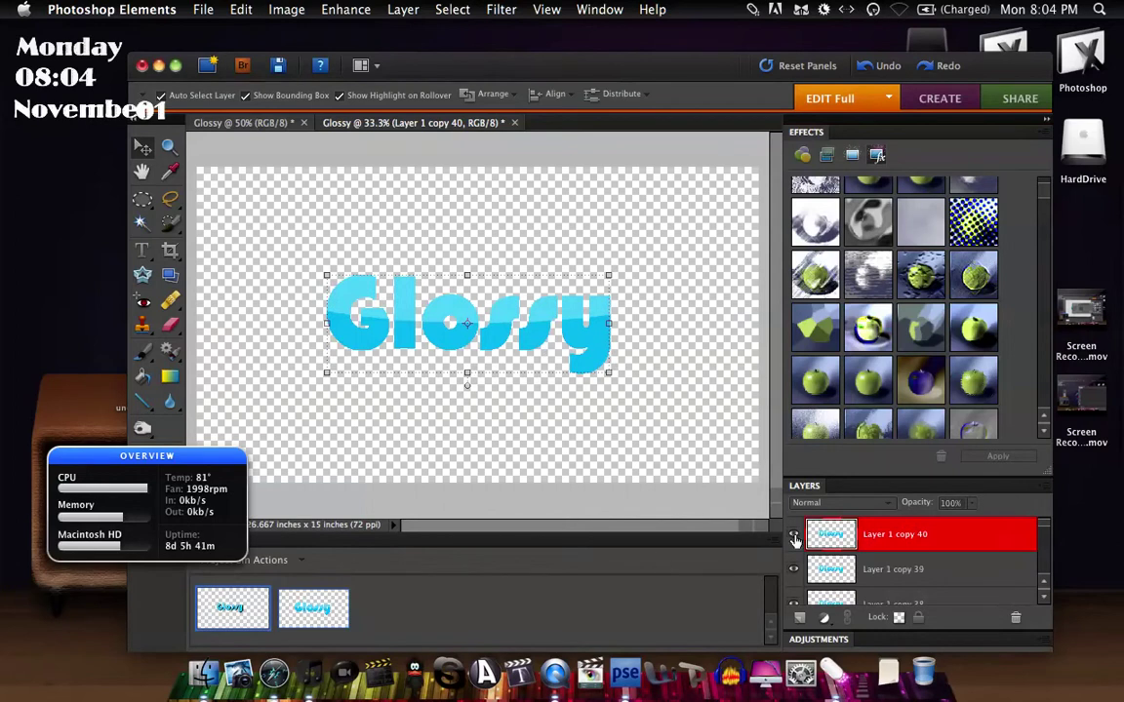
# Select Layer 1 copy 40 through Layer 1 copy and merge them into one layer.
pyautogui.moveTo(853, 539); pyautogui.dragTo(919, 556)
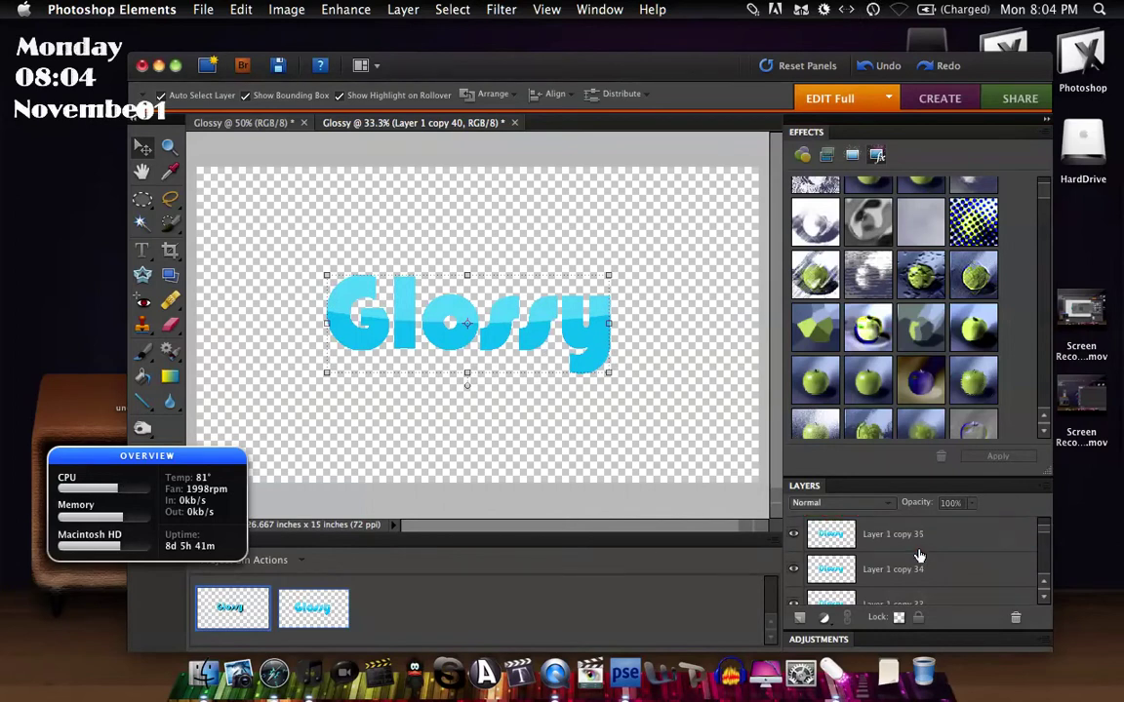
pyautogui.scroll(3, 919, 556)
pyautogui.click(919, 541)
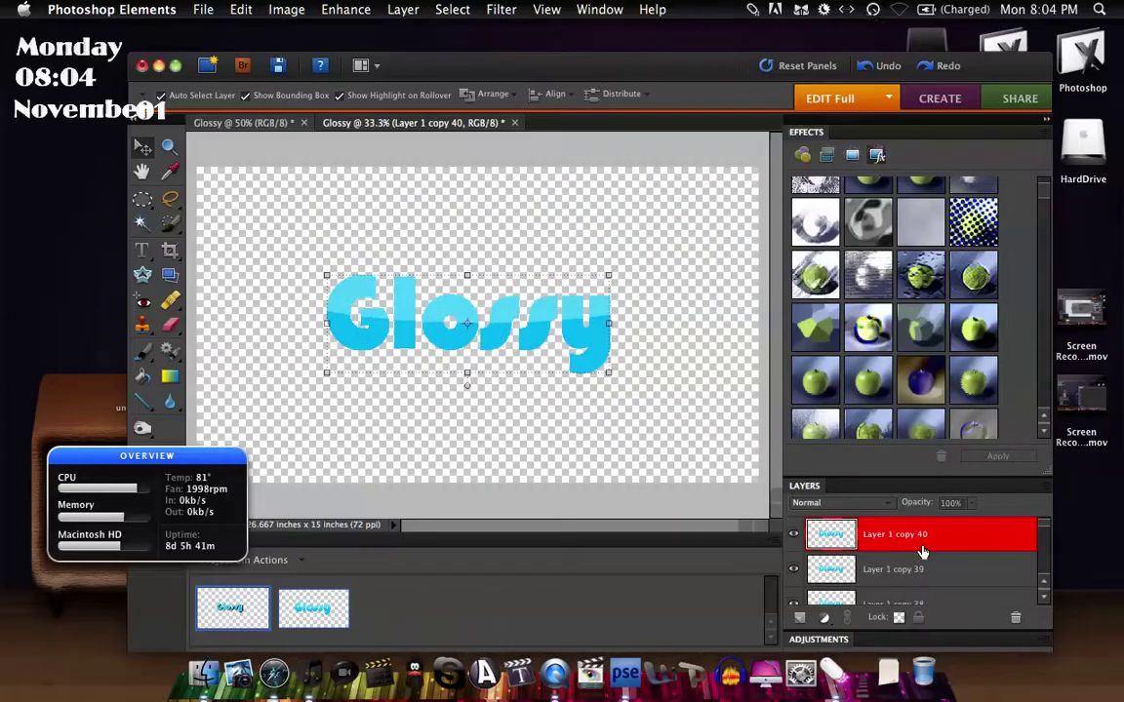
pyautogui.scroll(-8, 991, 558)
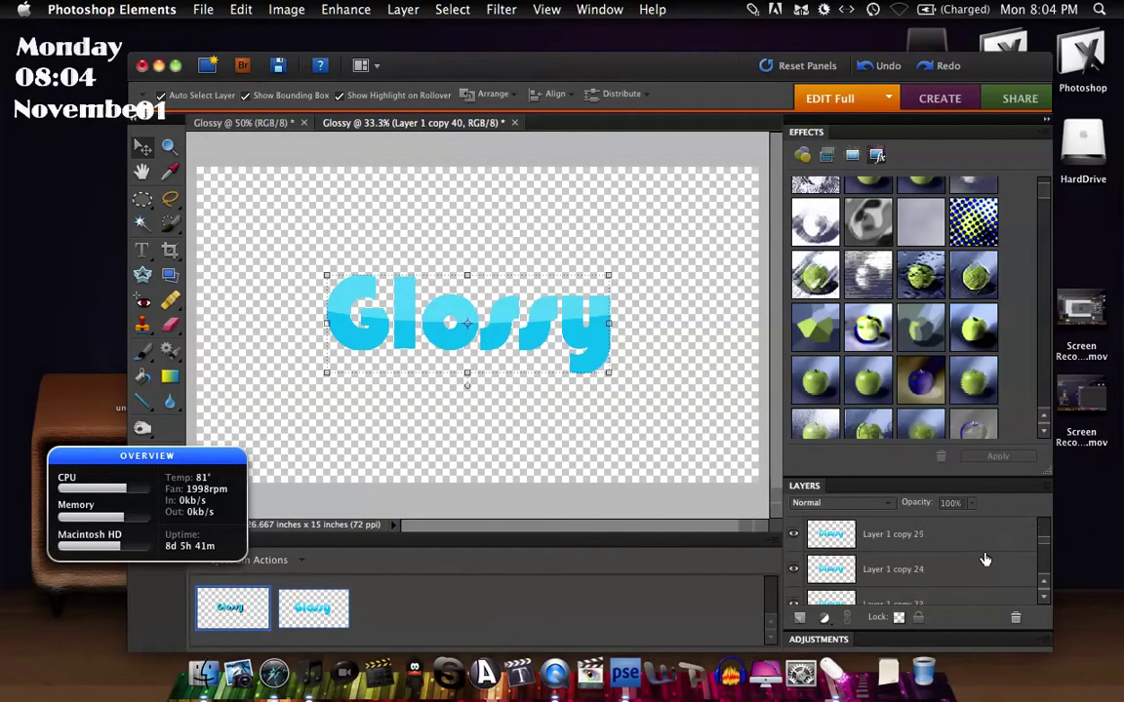
pyautogui.scroll(-10, 976, 561)
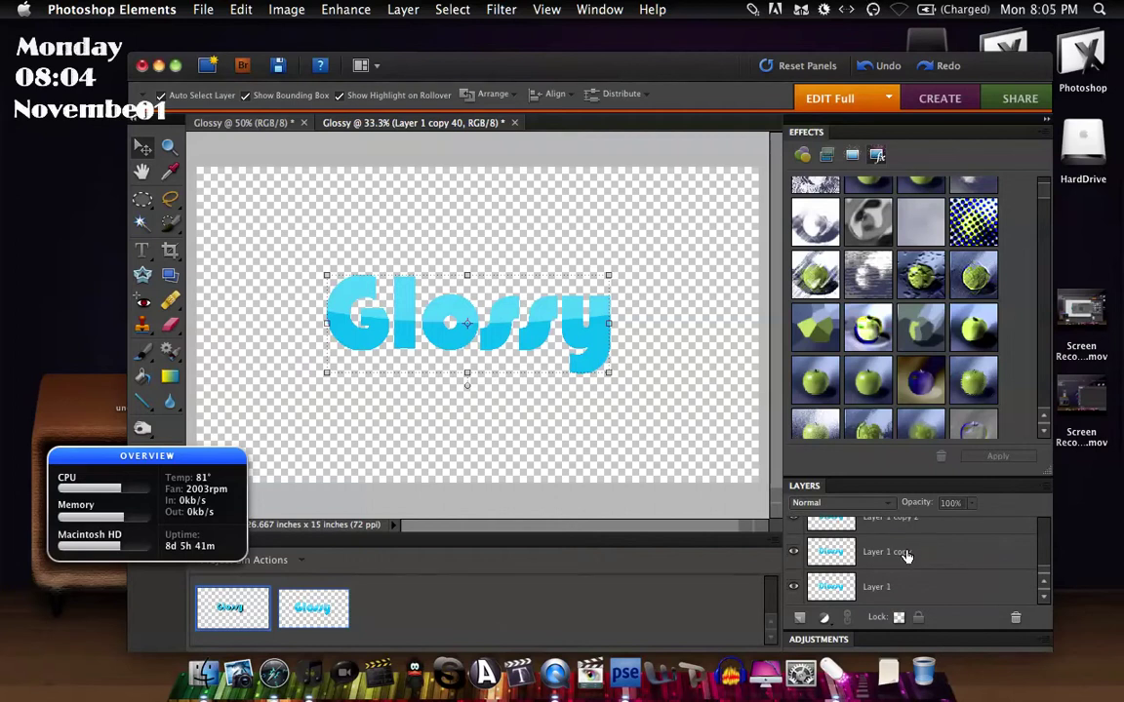
pyautogui.keyDown('shift'); pyautogui.click(905, 553); pyautogui.keyUp('shift')
pyautogui.rightClick(905, 553)
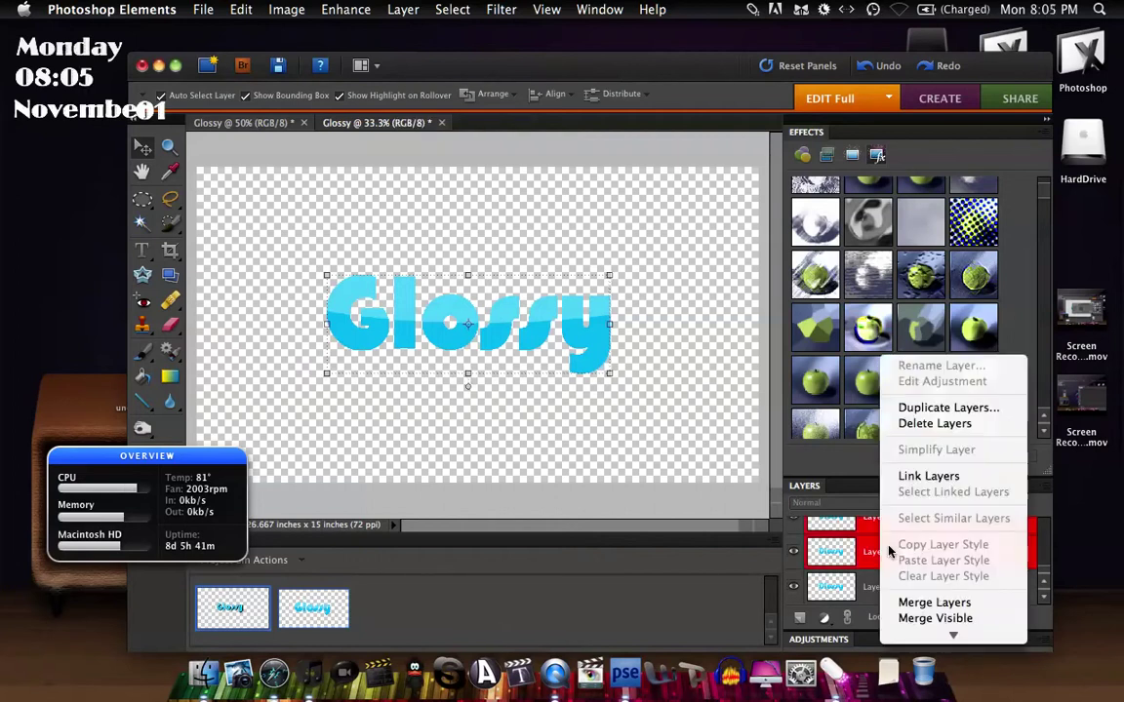
pyautogui.click(935, 603)
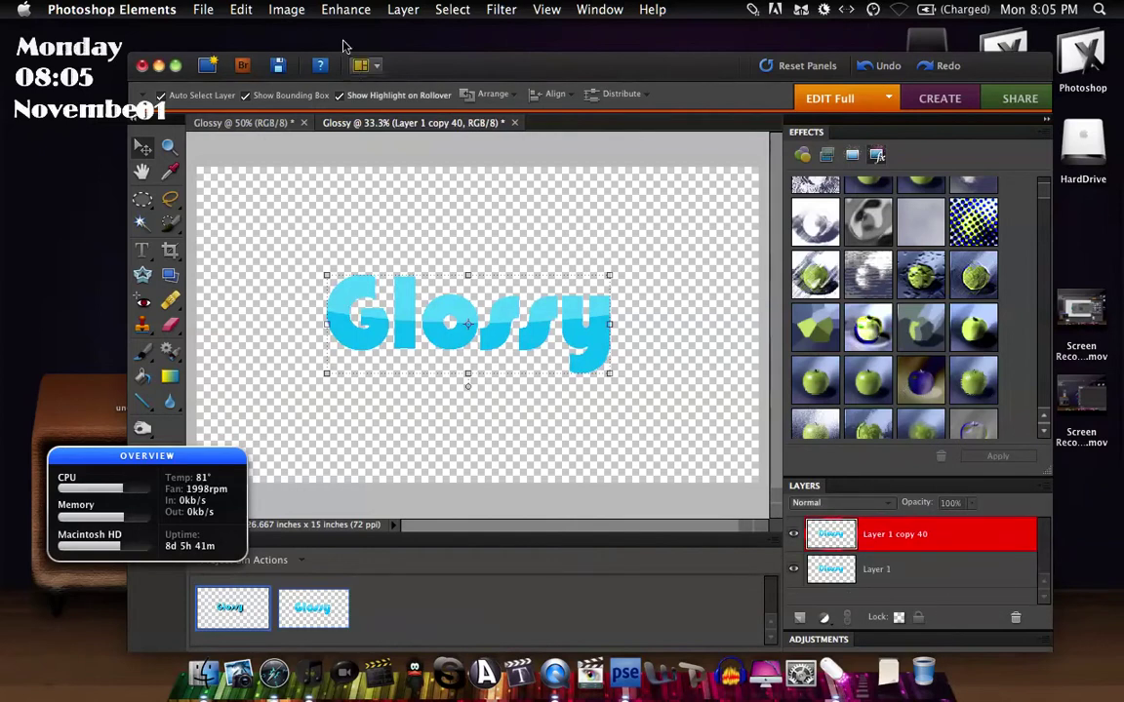
# Set Layer 1 copy 40's Hue/Saturation lightness to -100 and move it beneath Layer 1.
pyautogui.click(339, 9)
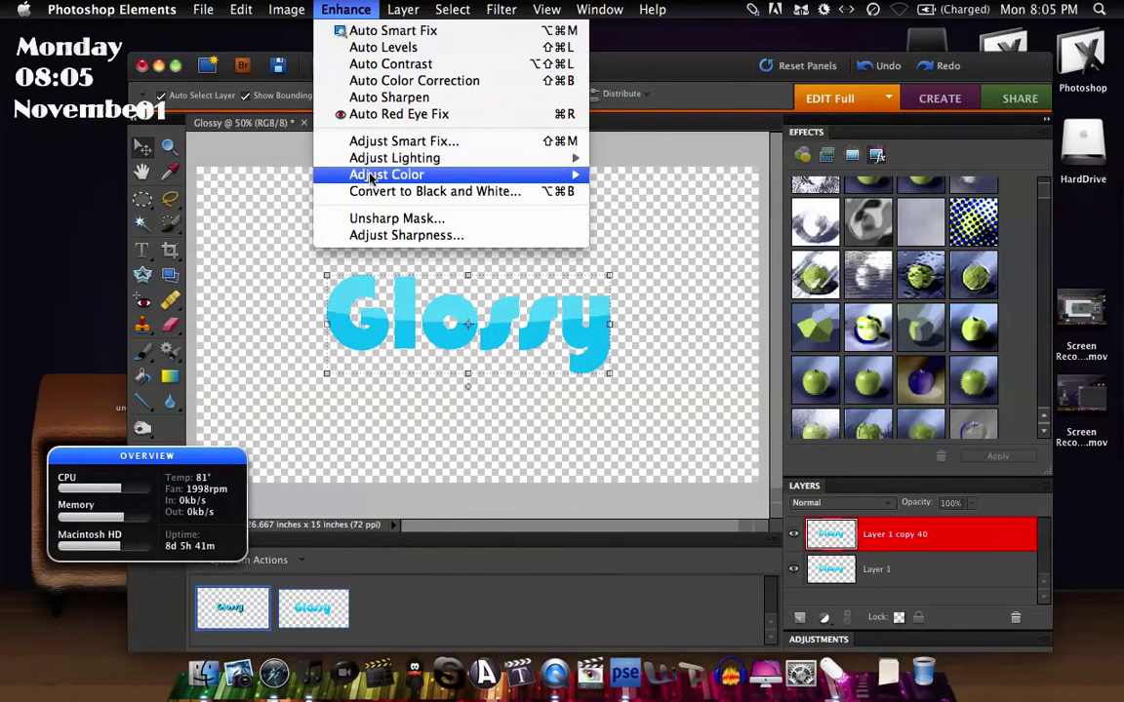
pyautogui.moveTo(342, 174)
pyautogui.click(626, 192)
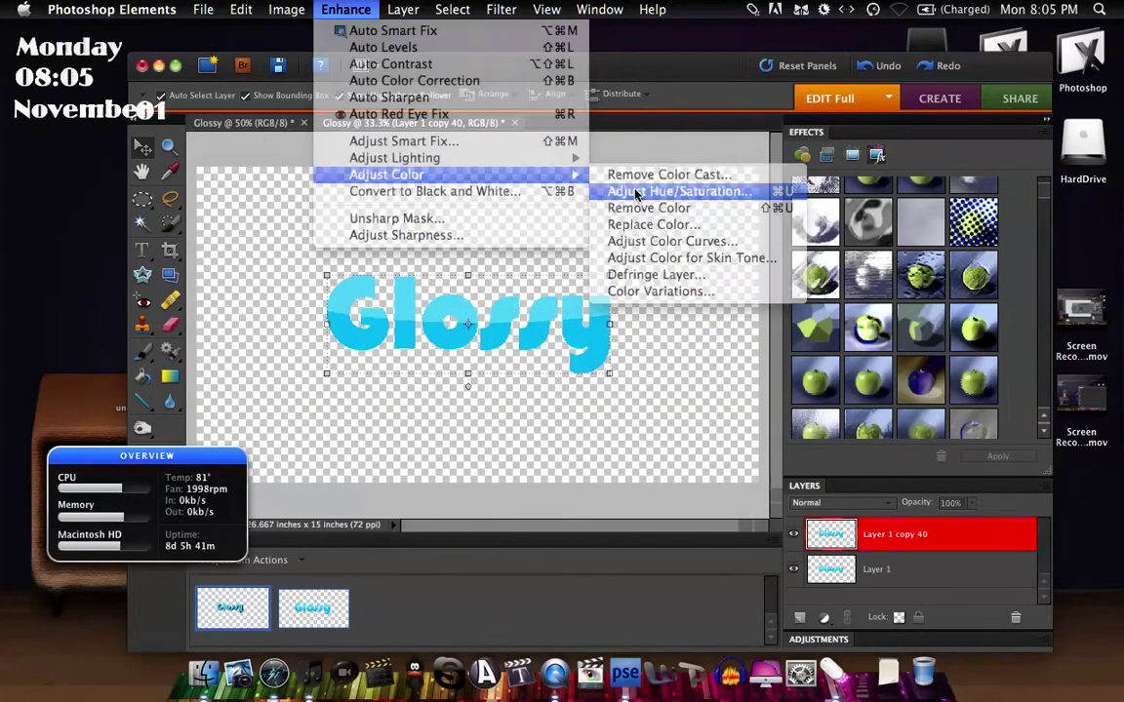
pyautogui.moveTo(840, 380); pyautogui.dragTo(722, 380)
pyautogui.click(1040, 194)
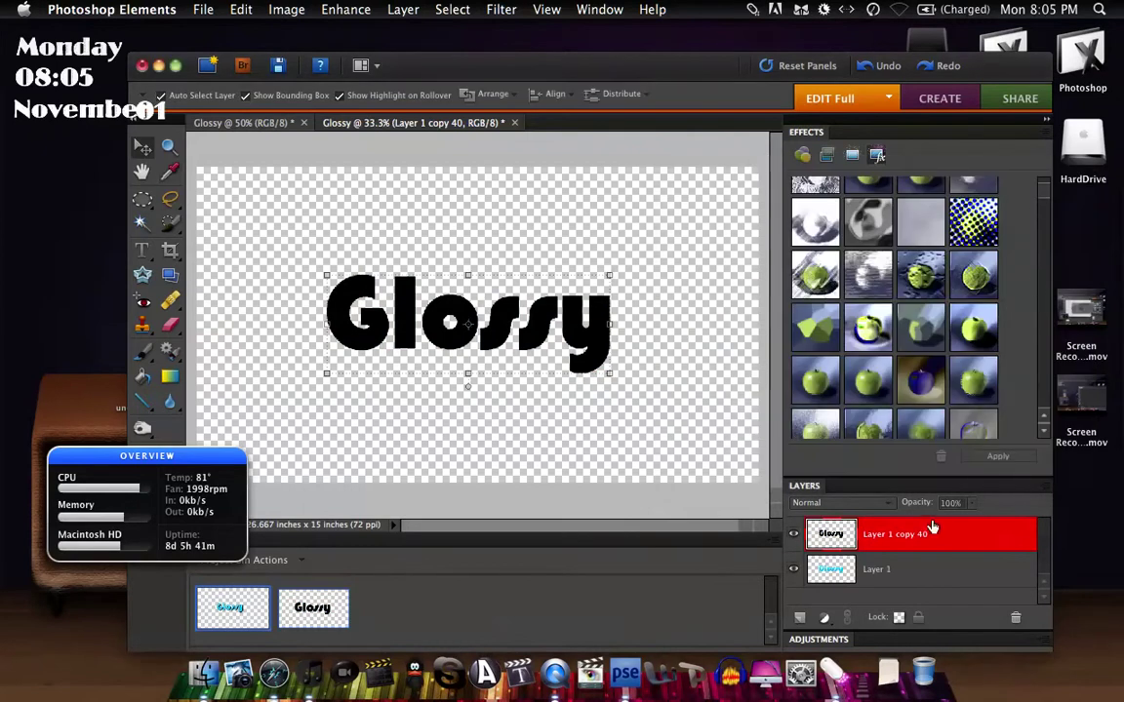
pyautogui.moveTo(918, 546); pyautogui.dragTo(903, 593)
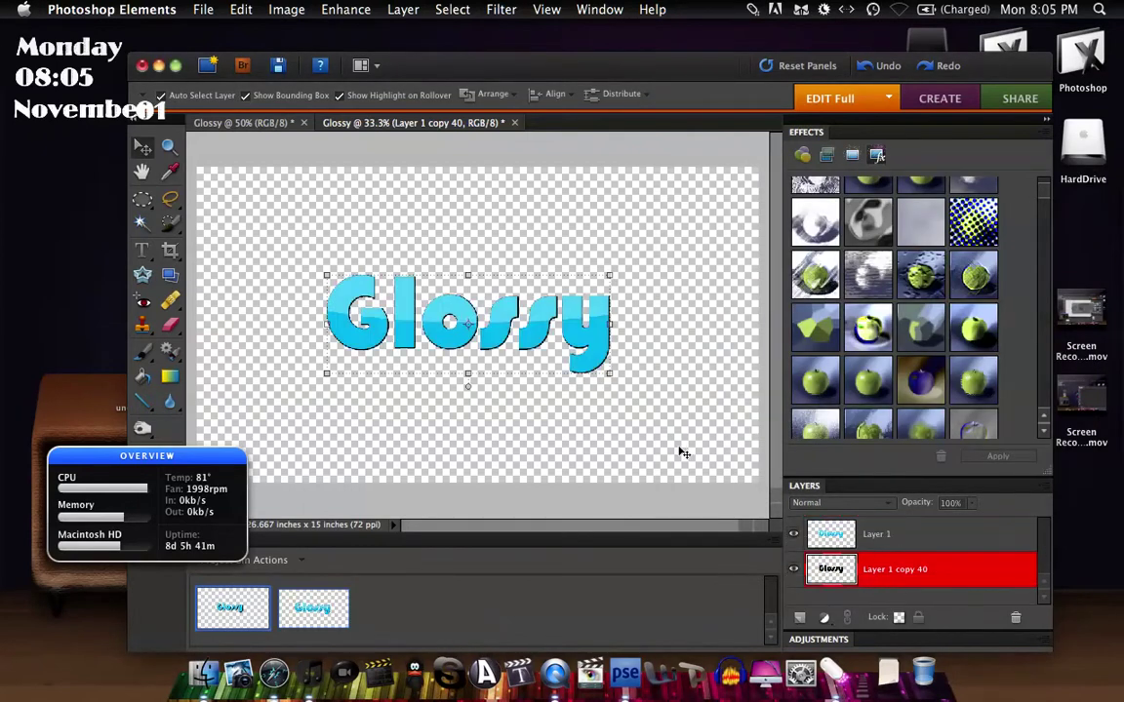
pyautogui.click(665, 429)
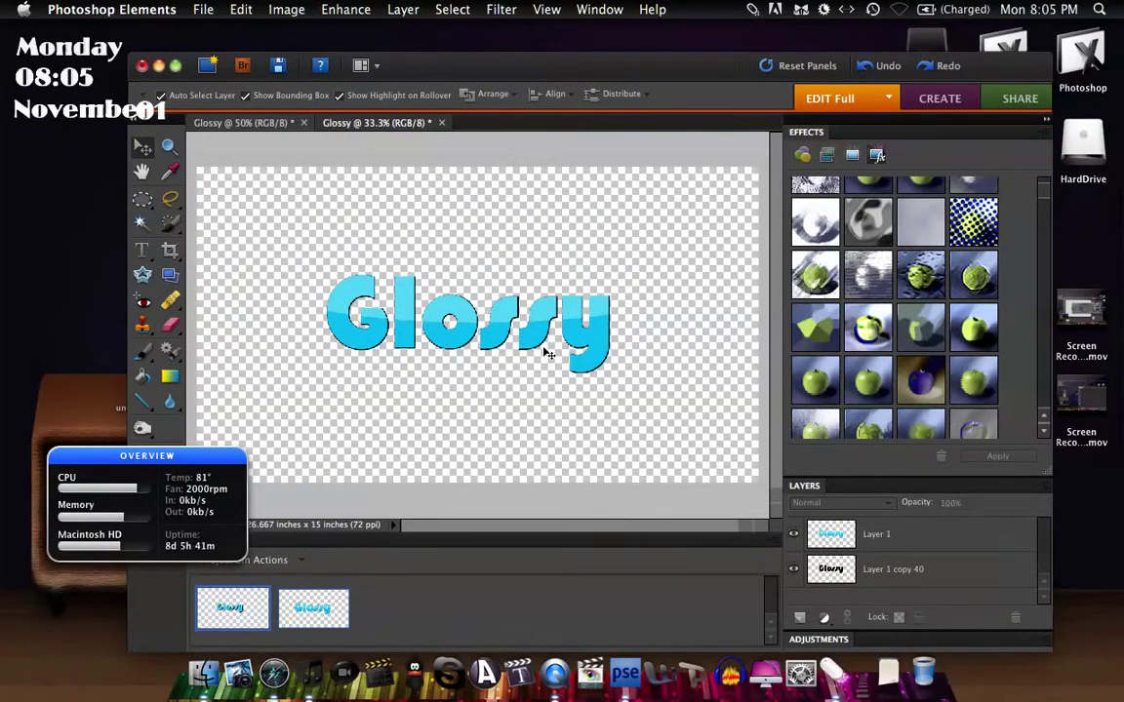
# View the outlined Glossy text at 50% zoom, then switch to QuickTime Player.
pyautogui.press('super+equal')
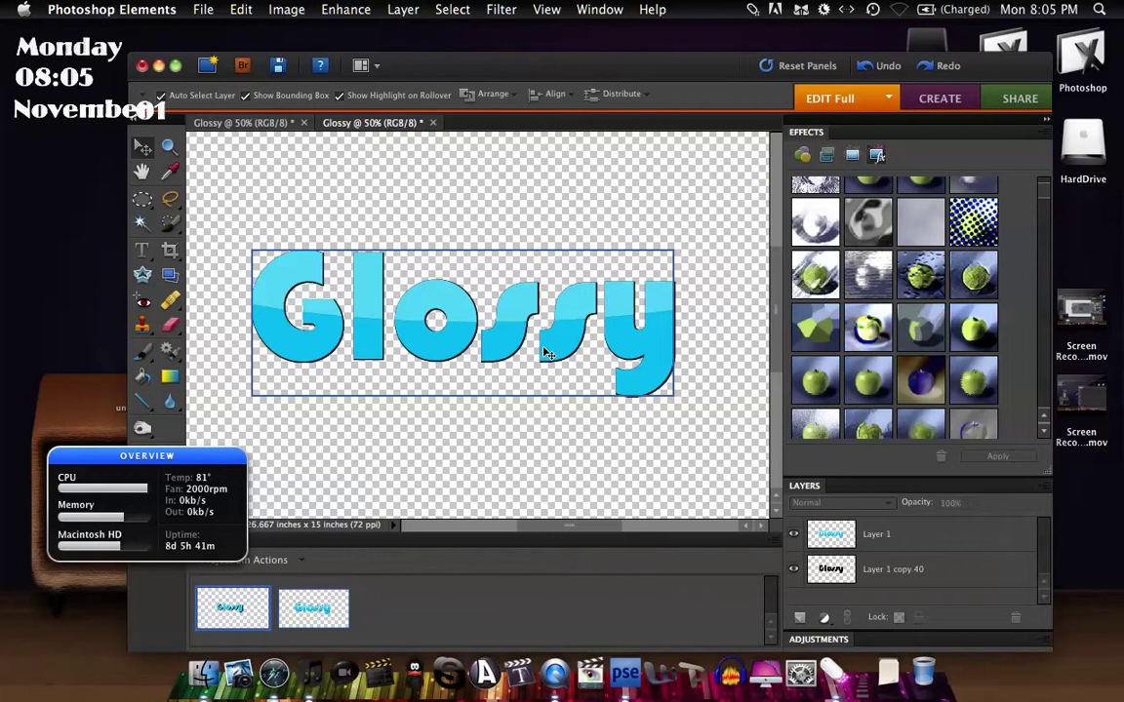
pyautogui.press('super+equal')
pyautogui.press('super+minus')
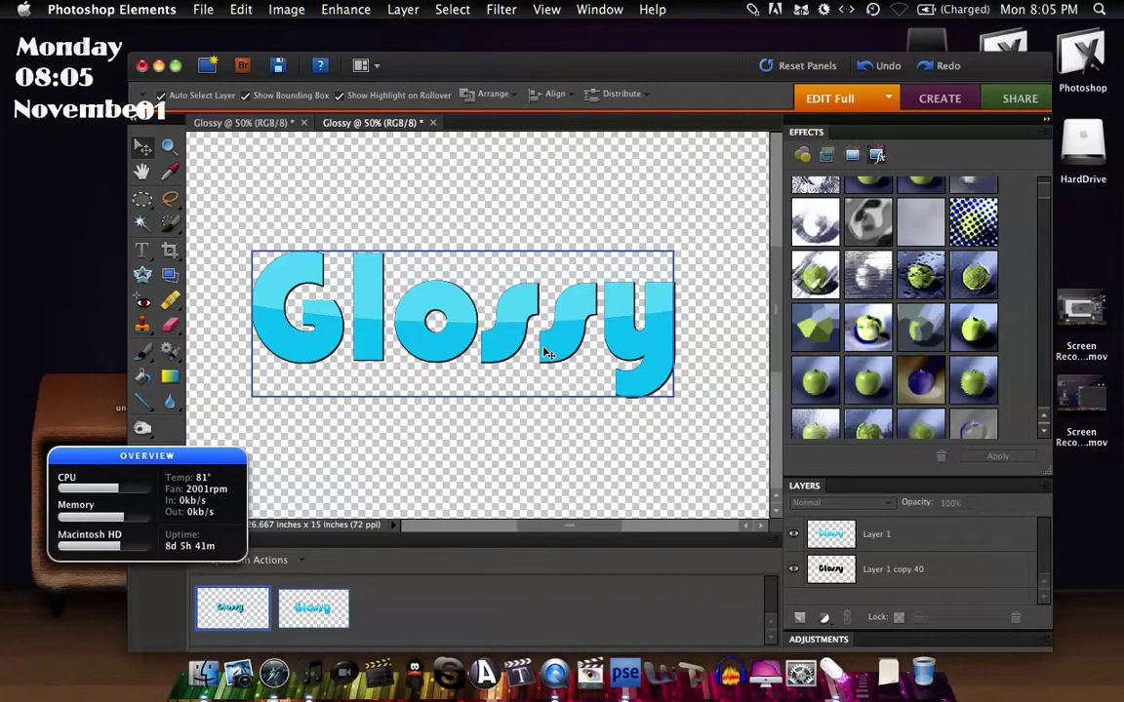
pyautogui.click(554, 673)
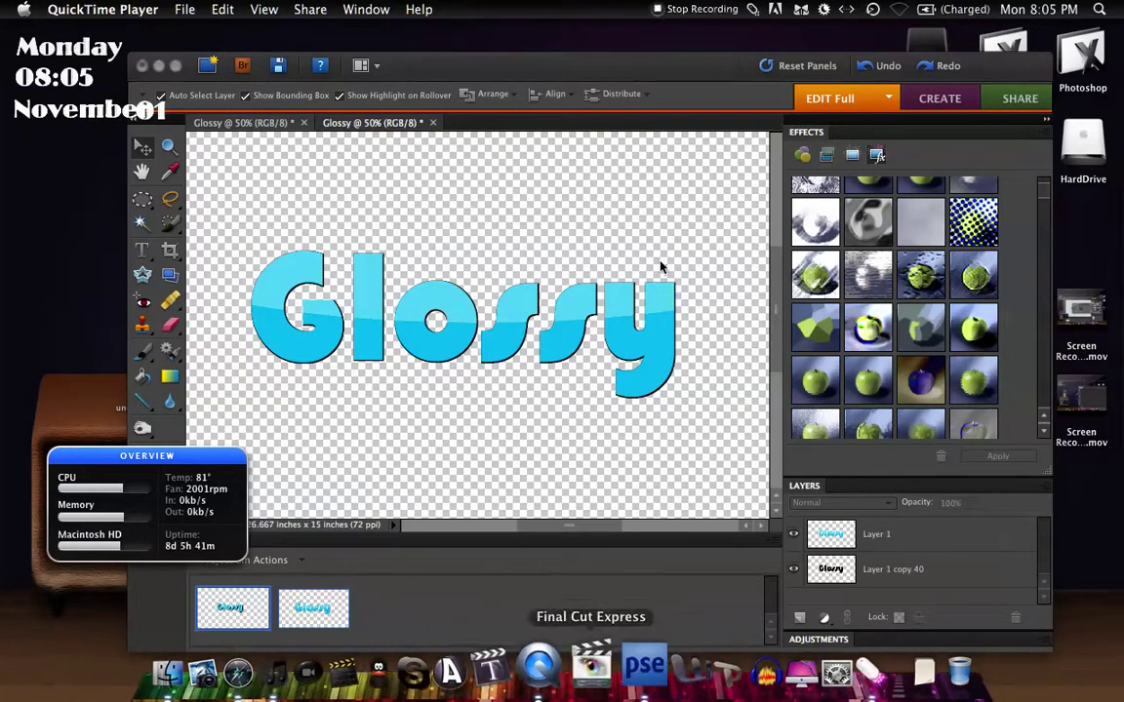